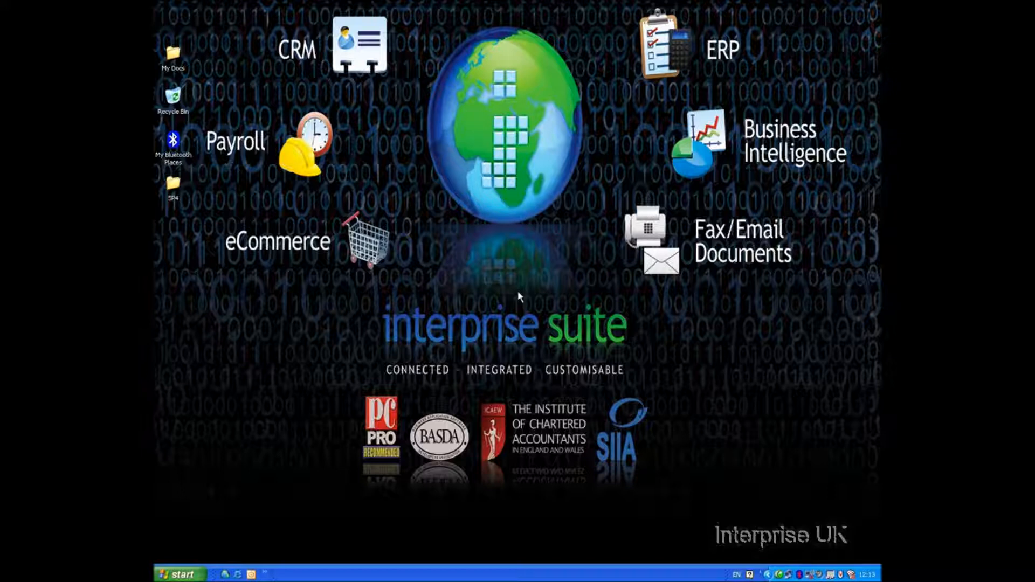
# Launch the IS2007eBizSP4.2007.1.4.1 installer from the SP4 folder and continue past the welcome page
pyautogui.doubleClick(173, 189)
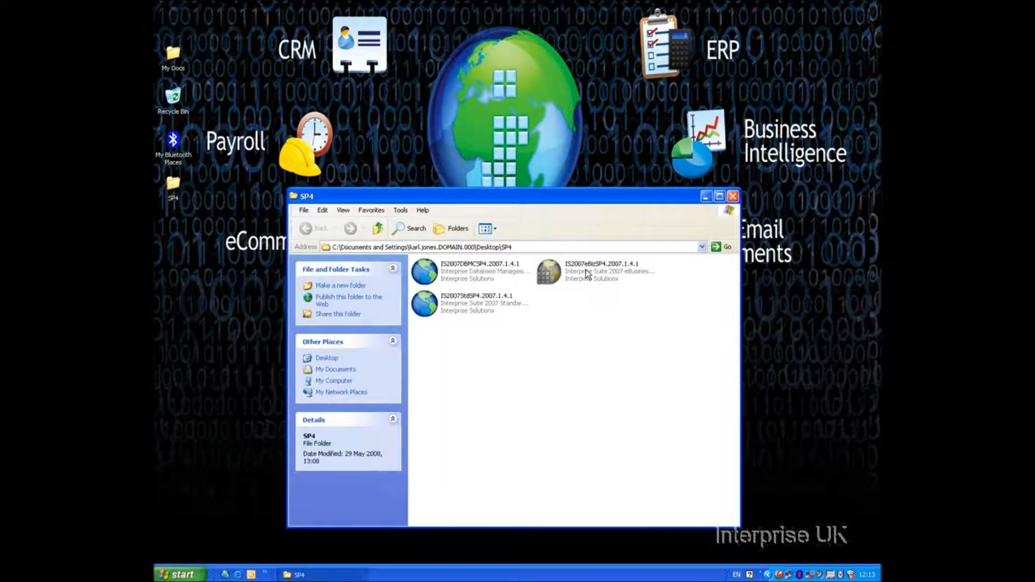
pyautogui.doubleClick(587, 274)
pyautogui.click(551, 299)
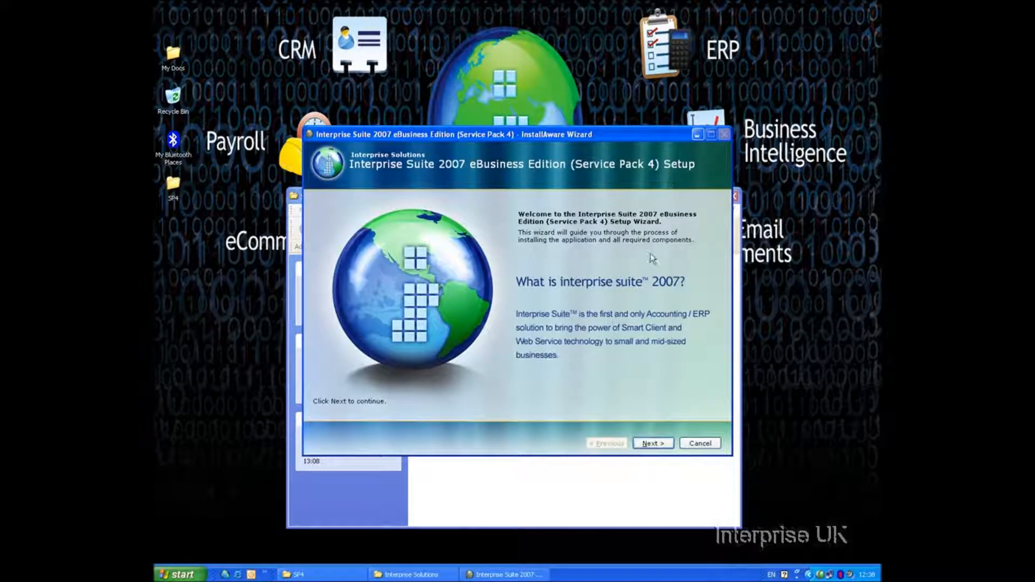
pyautogui.click(652, 443)
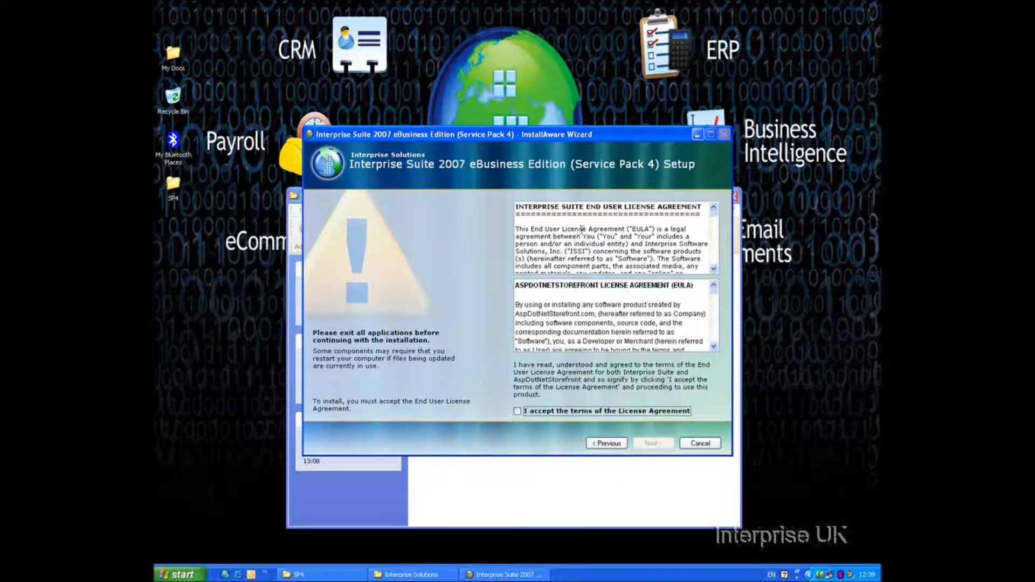
# Accept the Interprise Suite and AspDotNetStorefront license agreements and continue the setup
pyautogui.moveTo(701, 207); pyautogui.dragTo(512, 209)
pyautogui.moveTo(693, 284); pyautogui.dragTo(514, 286)
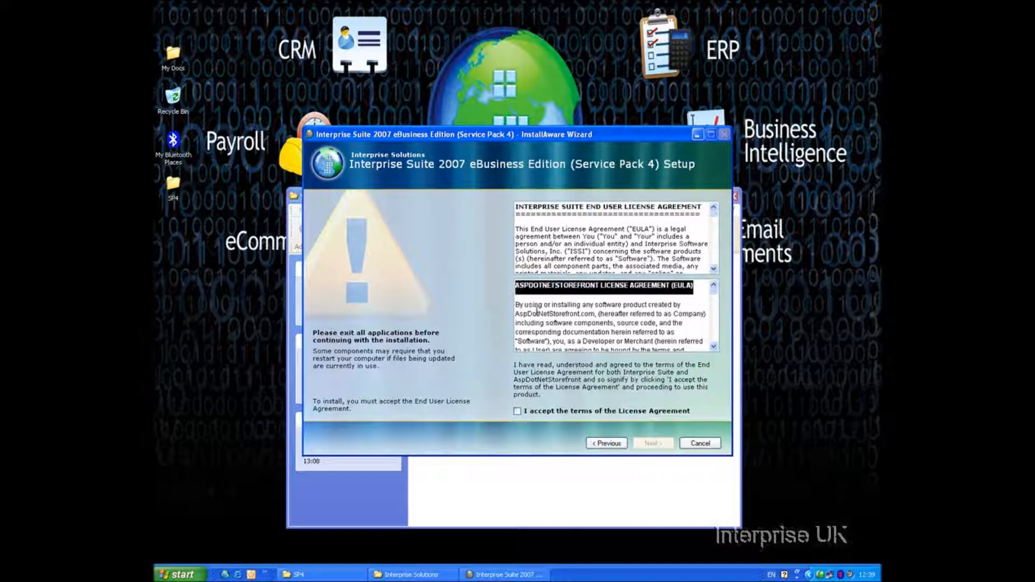
pyautogui.click(516, 412)
pyautogui.click(651, 443)
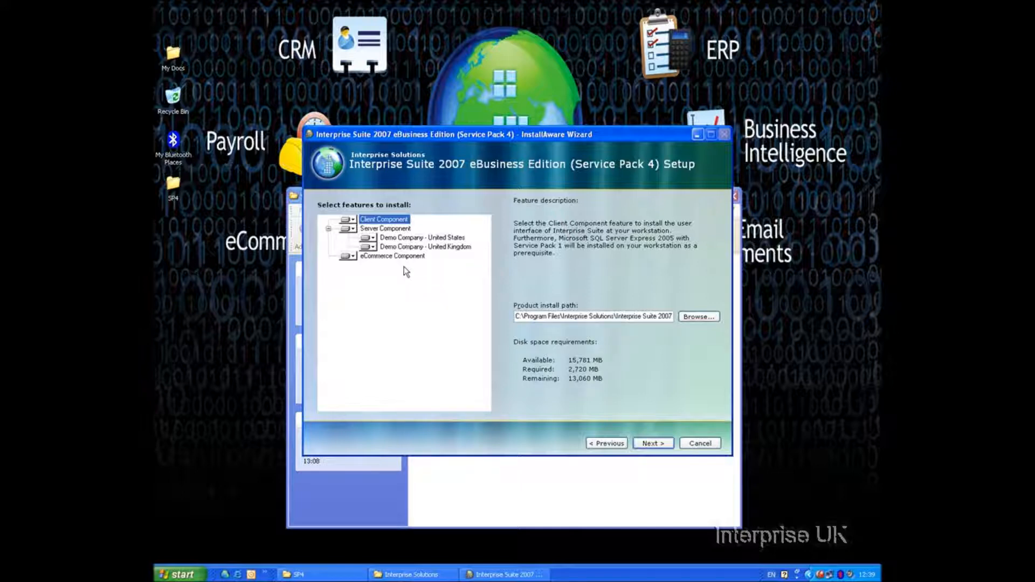
# Exclude the entire Client Component and Server Component features, keeping only the eCommerce Component for installation
pyautogui.click(355, 225)
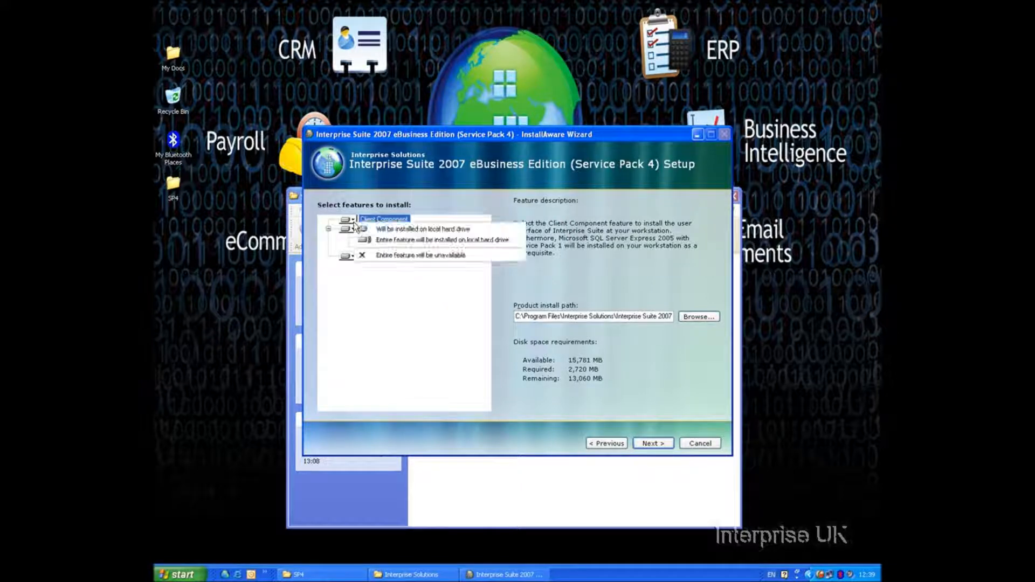
pyautogui.click(377, 255)
pyautogui.click(346, 228)
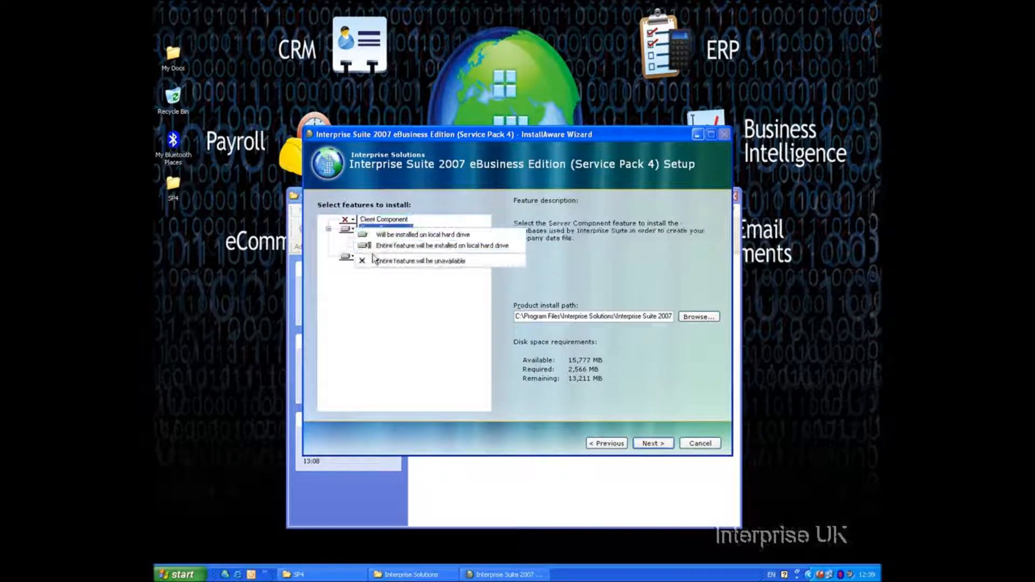
pyautogui.click(376, 260)
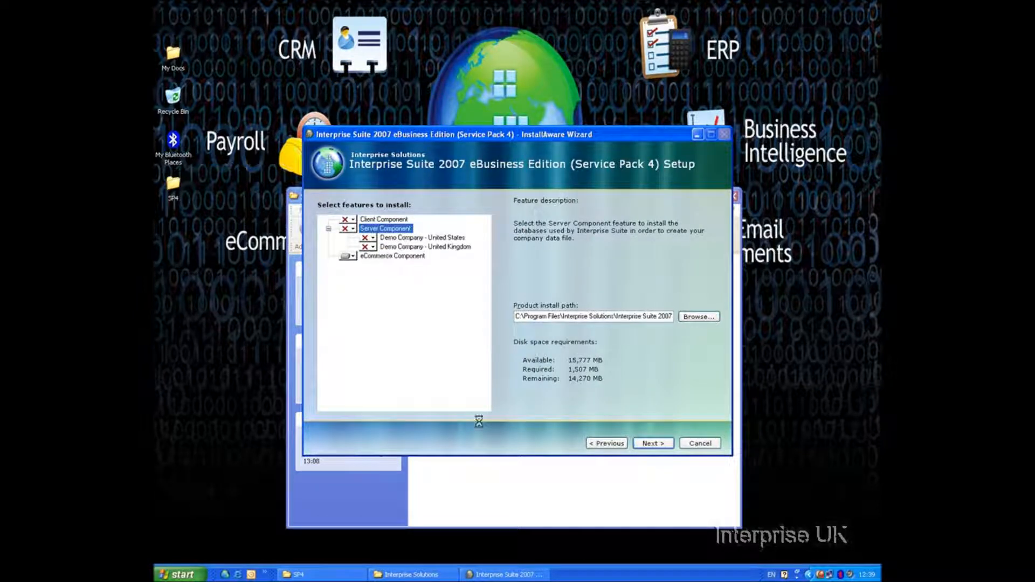
# Examine the full product install path, including the eBusiness Edition folder name at its end
pyautogui.click(520, 317)
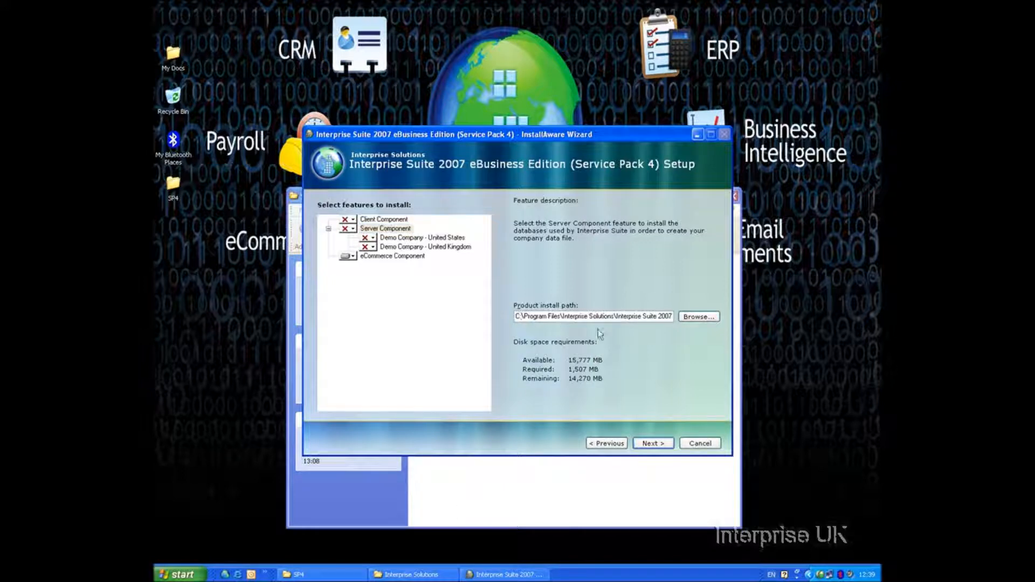
pyautogui.press('End')
pyautogui.hotkey('ctrl', 'shift', 'Left')
pyautogui.hotkey('ctrl', 'shift', 'Left')
pyautogui.hotkey('ctrl', 'shift', 'Left')
pyautogui.hotkey('ctrl', 'shift', 'Left')
pyautogui.hotkey('ctrl', 'shift', 'Left')
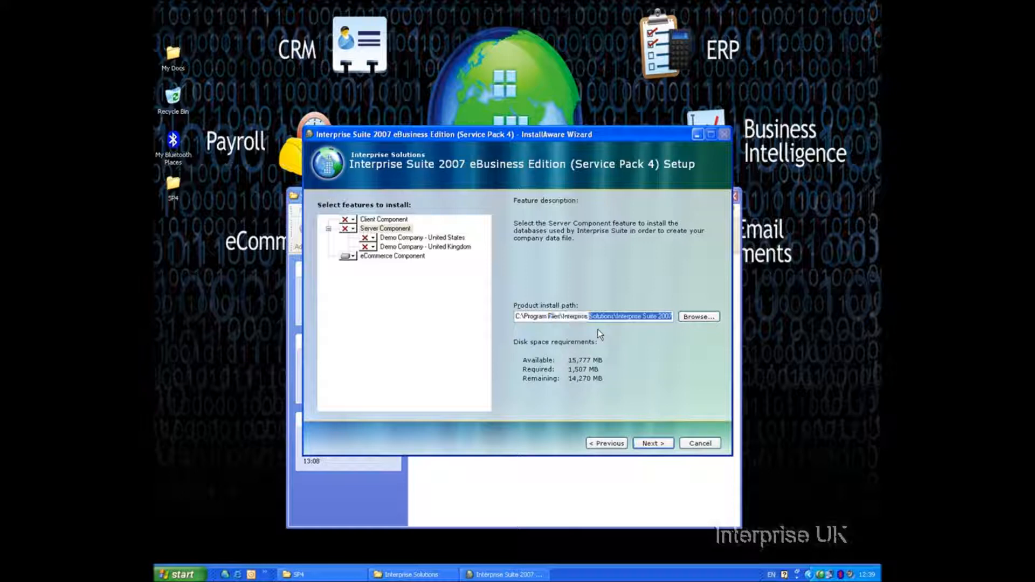
pyautogui.hotkey('ctrl', 'shift', 'Right')
pyautogui.hotkey('ctrl', 'shift', 'Right')
pyautogui.hotkey('ctrl', 'shift', 'Right')
pyautogui.hotkey('ctrl', 'shift', 'Right')
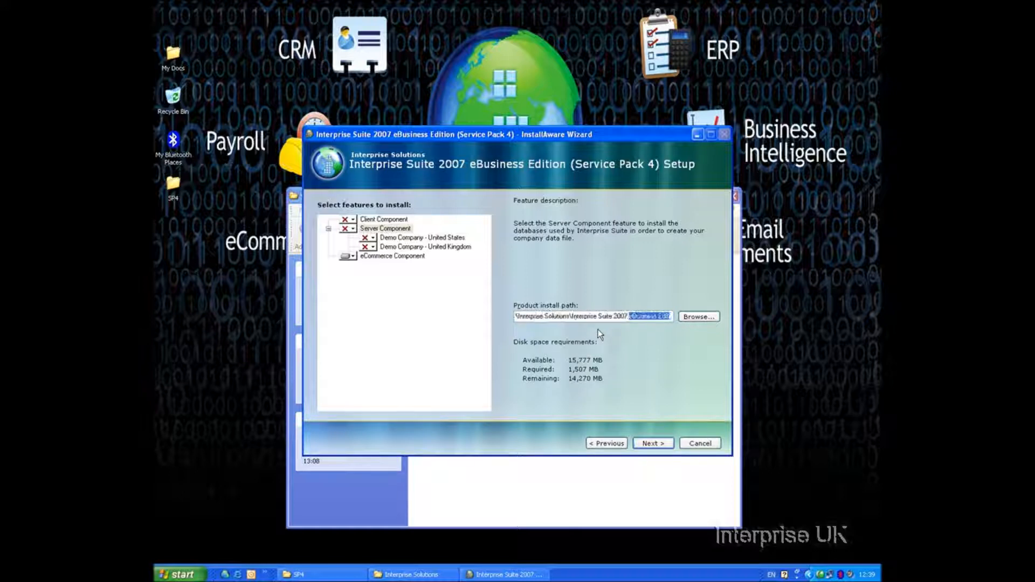
# Check the existing Interprise Solutions program folder, and continue the setup with the default product install path
pyautogui.click(418, 575)
pyautogui.click(447, 242)
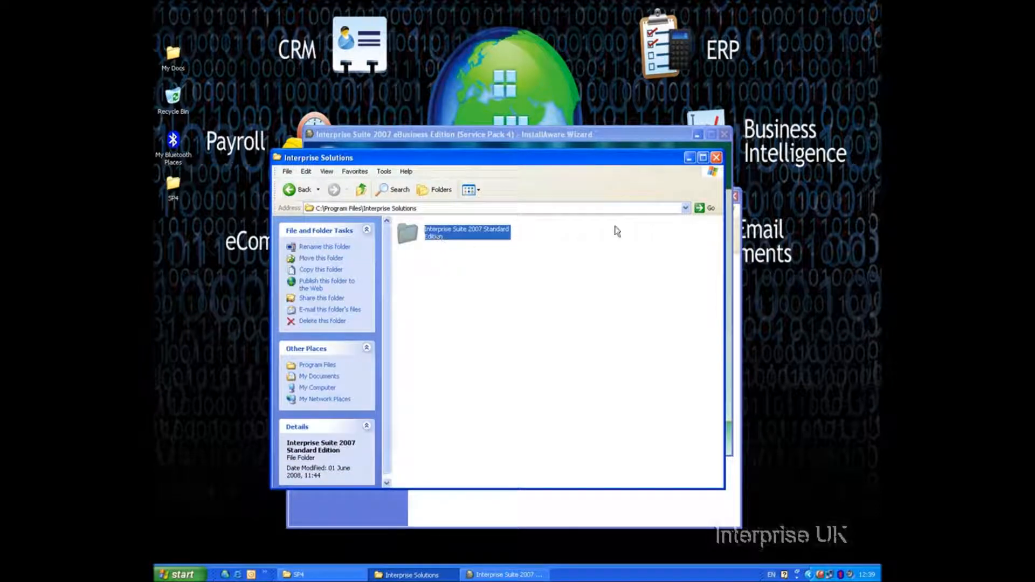
pyautogui.click(690, 157)
pyautogui.click(620, 318)
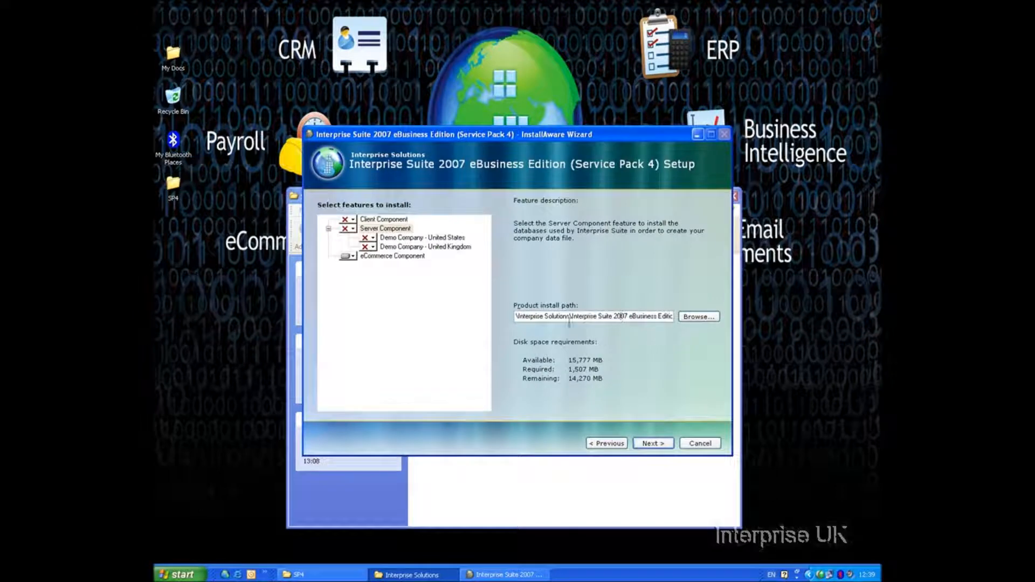
pyautogui.click(650, 443)
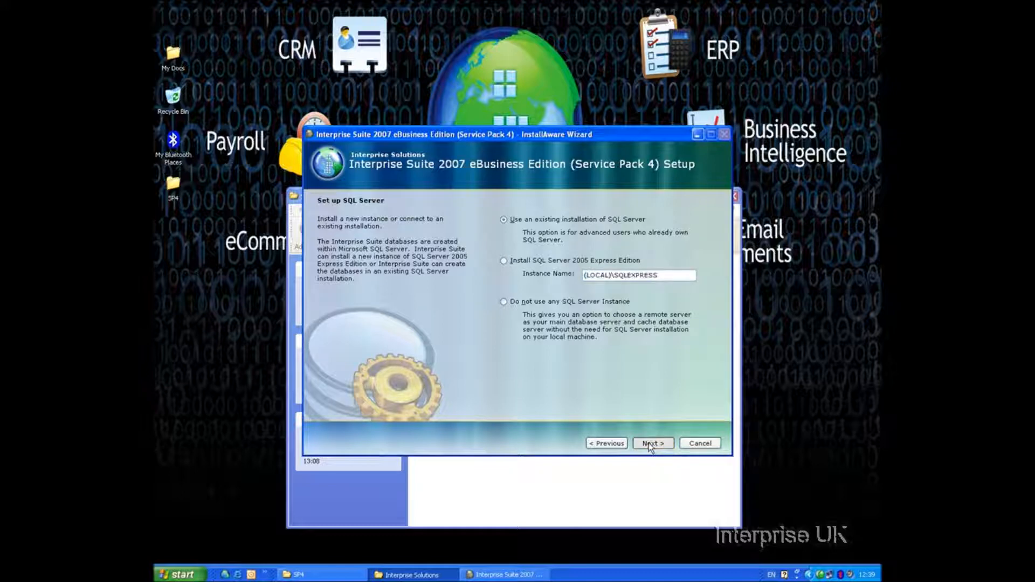
# Use the existing SQL Server installation and keep AspDotNetStorefrontIS as the virtual folder under Default Web Site
pyautogui.click(650, 443)
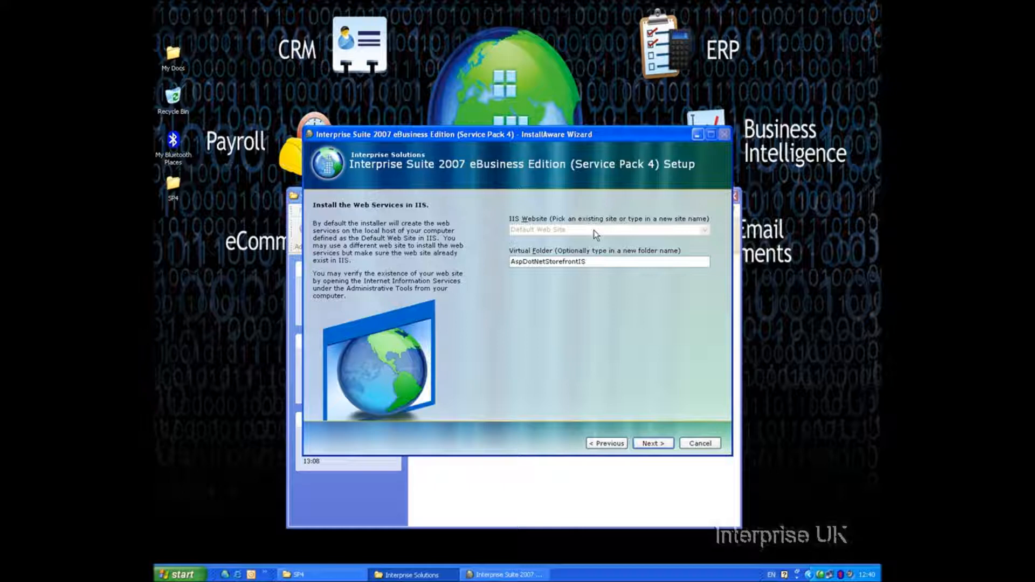
pyautogui.moveTo(590, 261); pyautogui.dragTo(473, 271)
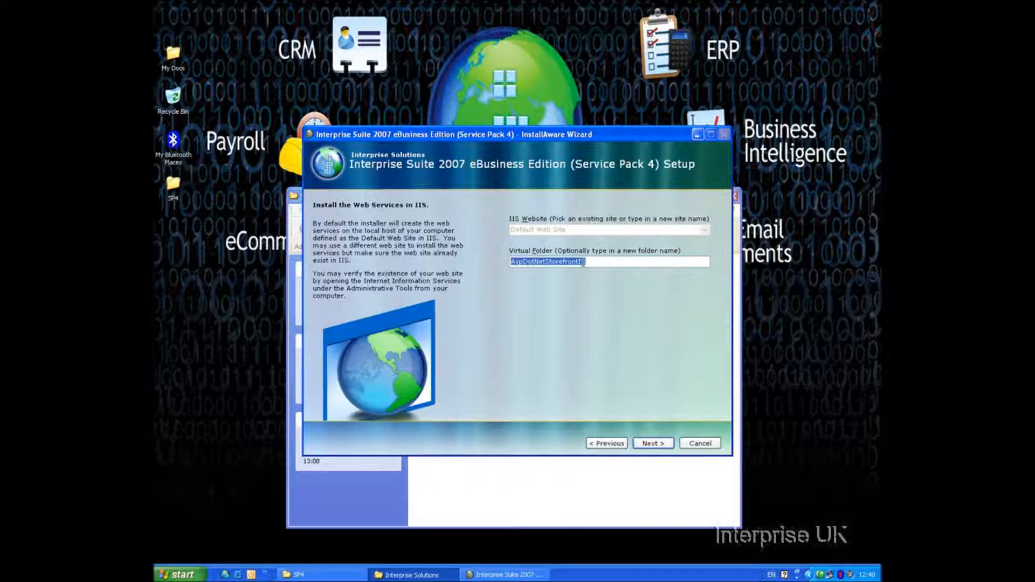
pyautogui.click(583, 262)
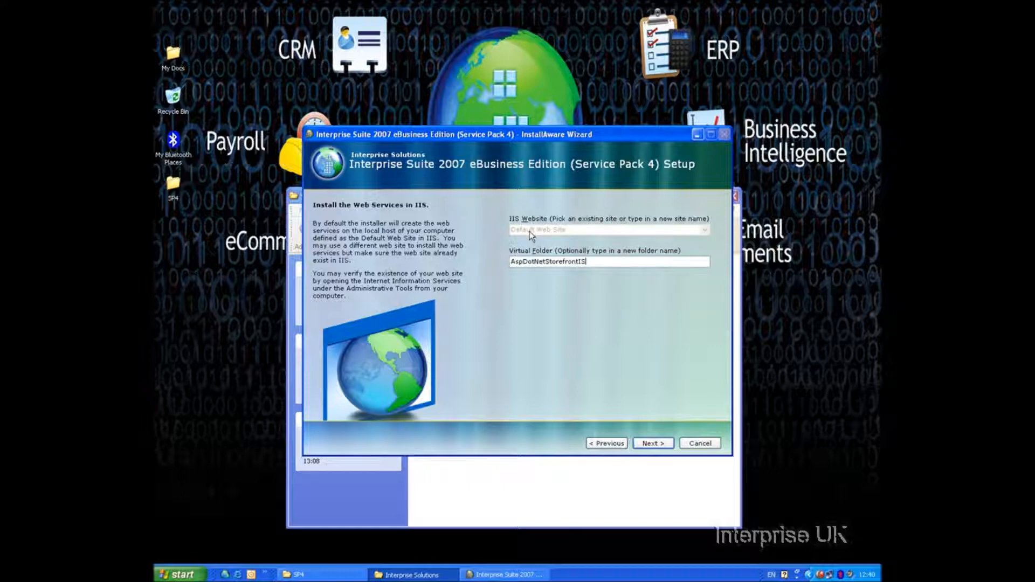
pyautogui.click(645, 444)
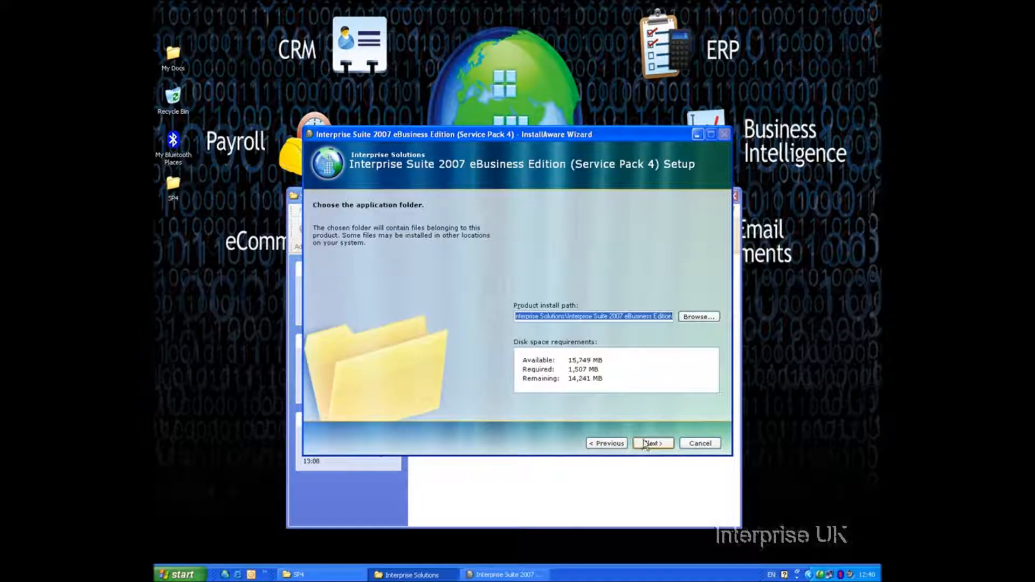
# Accept the default application folder and all-users Start Menu group, and start the installation
pyautogui.click(643, 443)
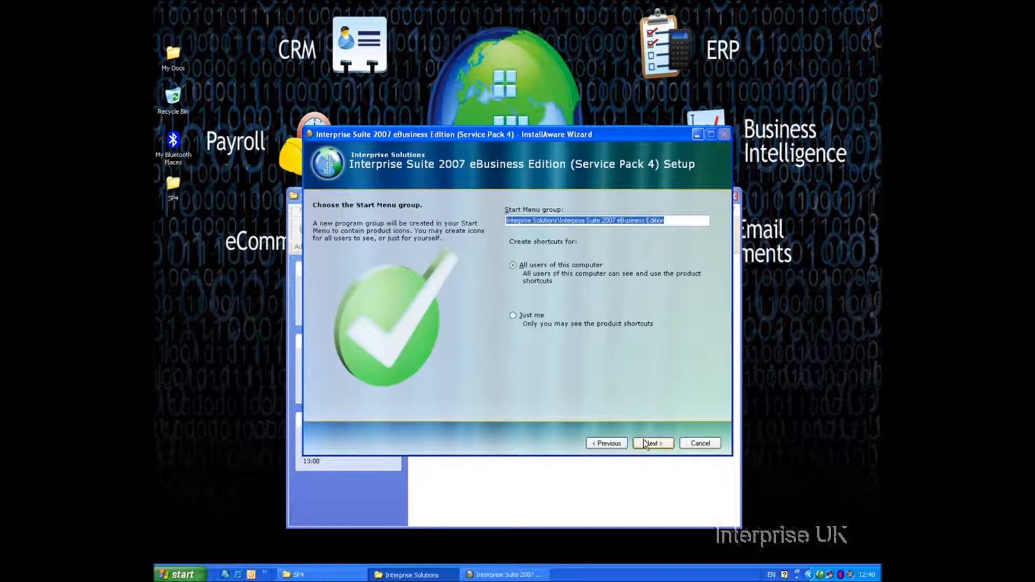
pyautogui.click(644, 443)
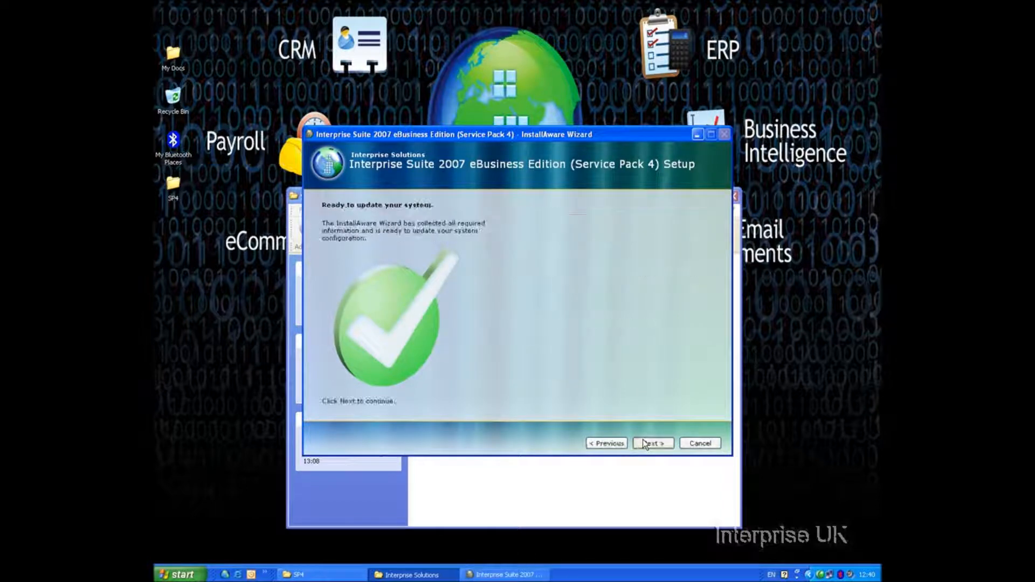
pyautogui.click(643, 442)
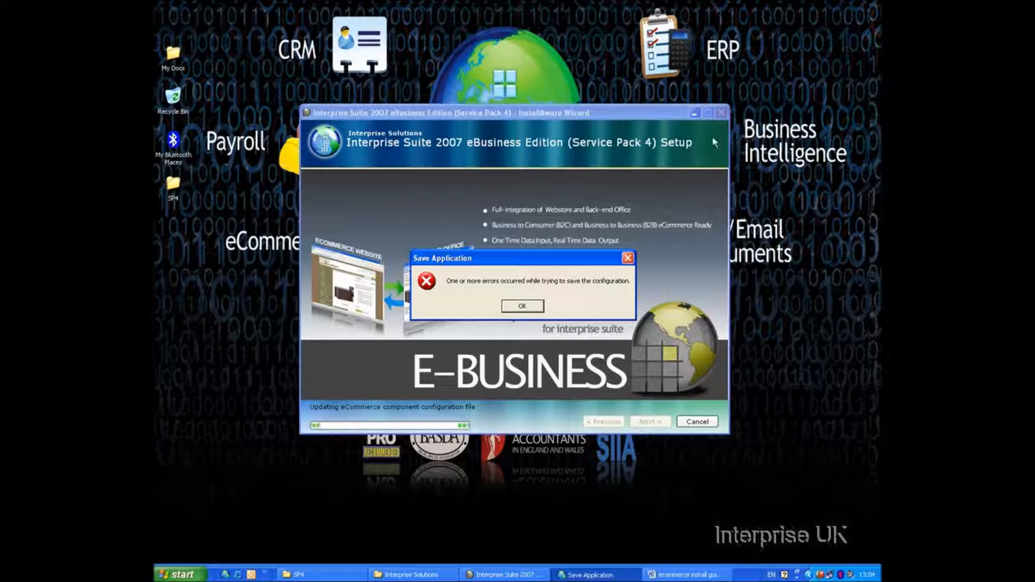
# Dismiss the two Save Application errors and finish the setup wizard
pyautogui.click(530, 307)
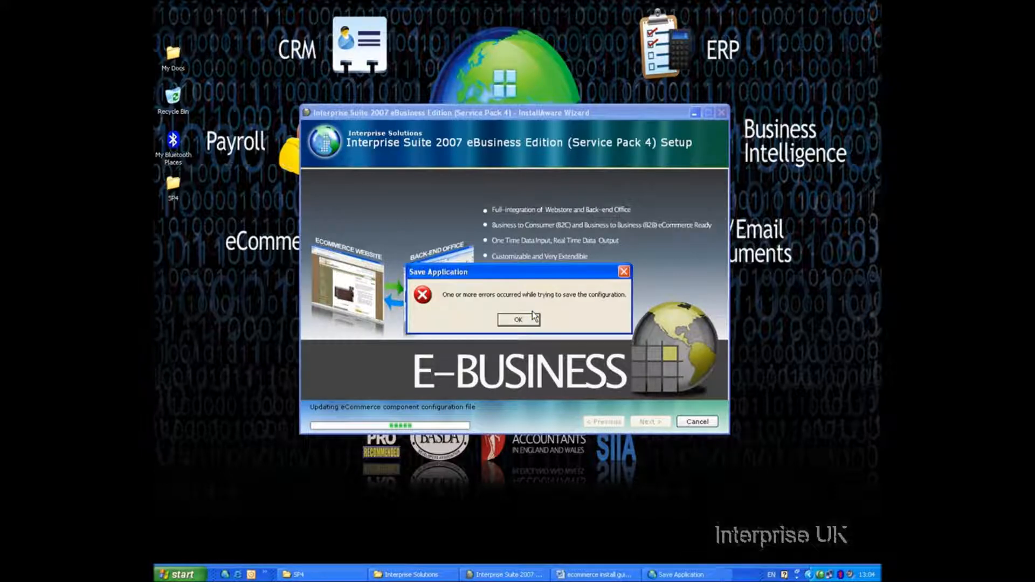
pyautogui.click(527, 320)
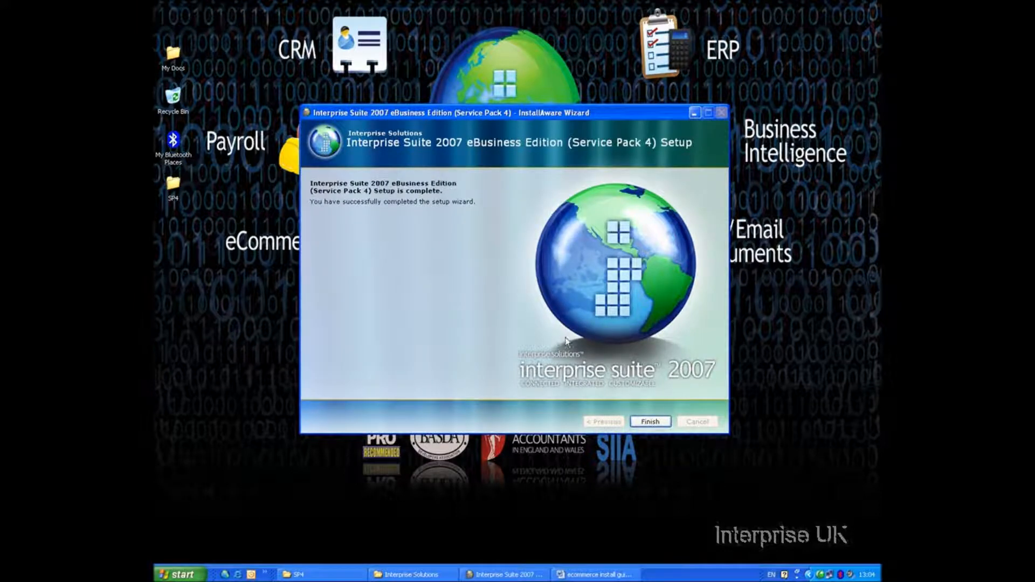
pyautogui.click(650, 422)
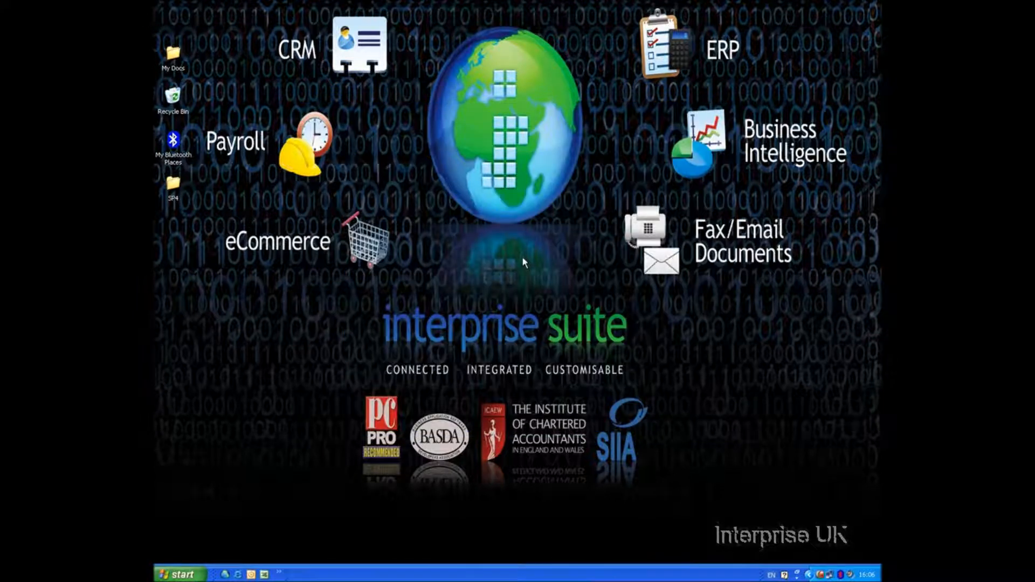
# Open Internet Information Services from the Administrative Tools and enlarge its window
pyautogui.click(178, 575)
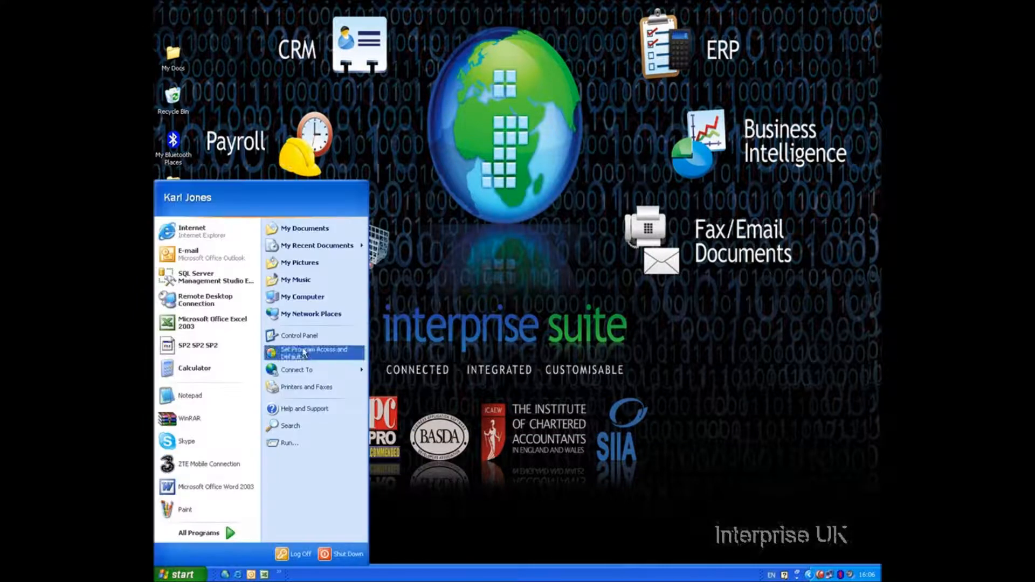
pyautogui.click(323, 337)
pyautogui.doubleClick(517, 205)
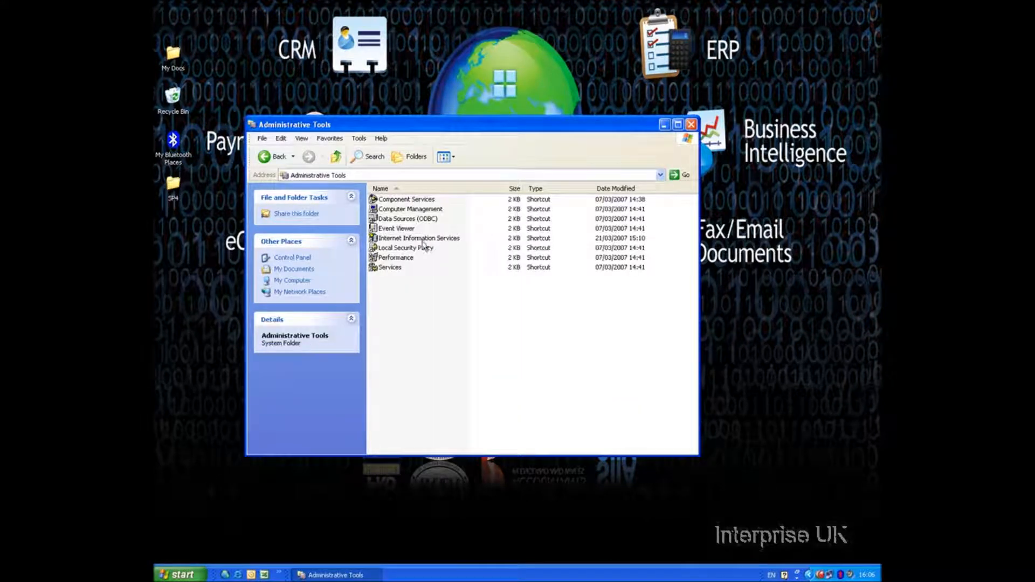
pyautogui.doubleClick(420, 237)
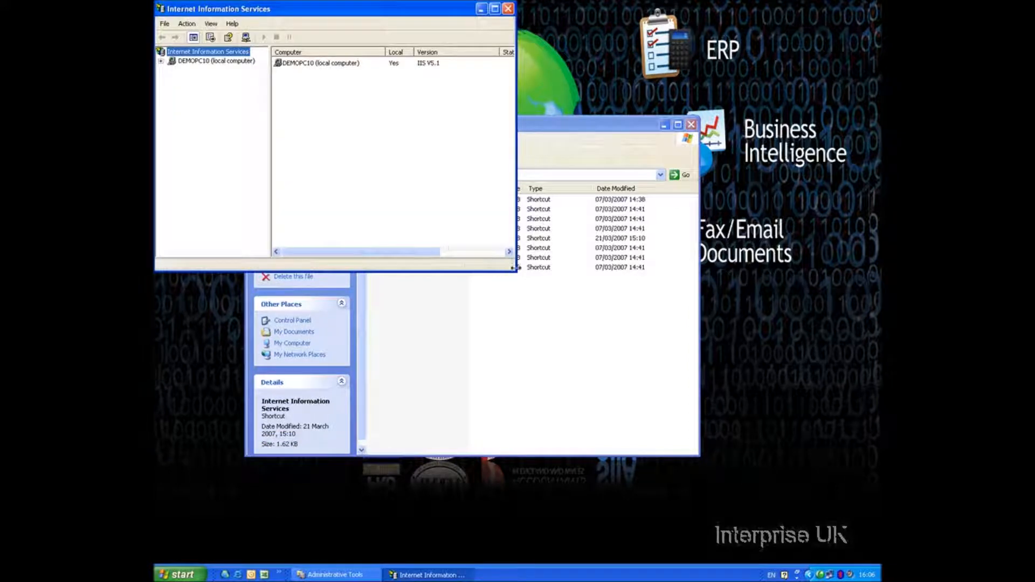
pyautogui.moveTo(515, 270); pyautogui.dragTo(591, 350)
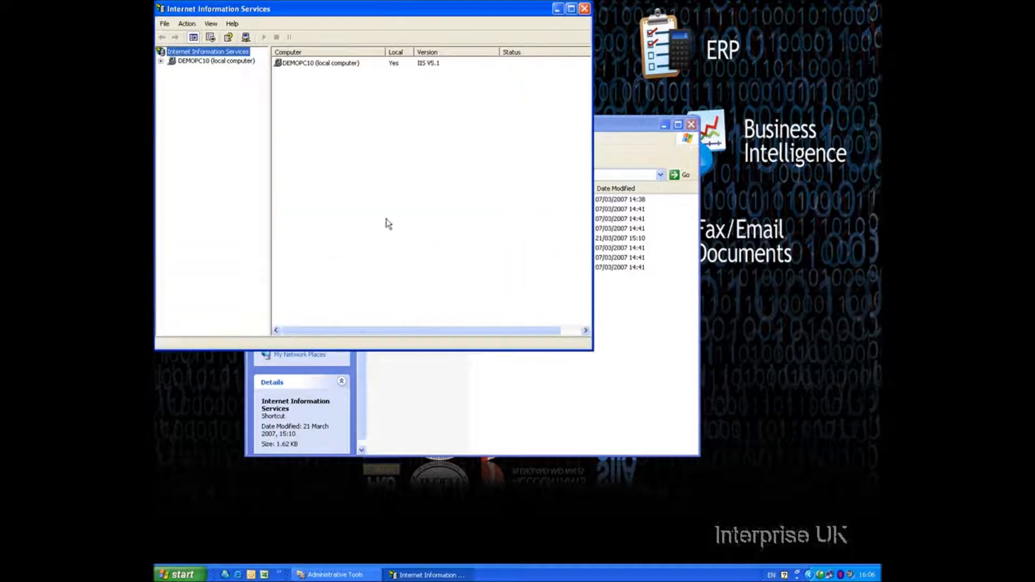
# Expand the local computer's web sites and view the contents of AspDotNetStorefrontIS and InterpriseSuiteWSBusiness under Default Web Site
pyautogui.click(160, 61)
pyautogui.click(172, 71)
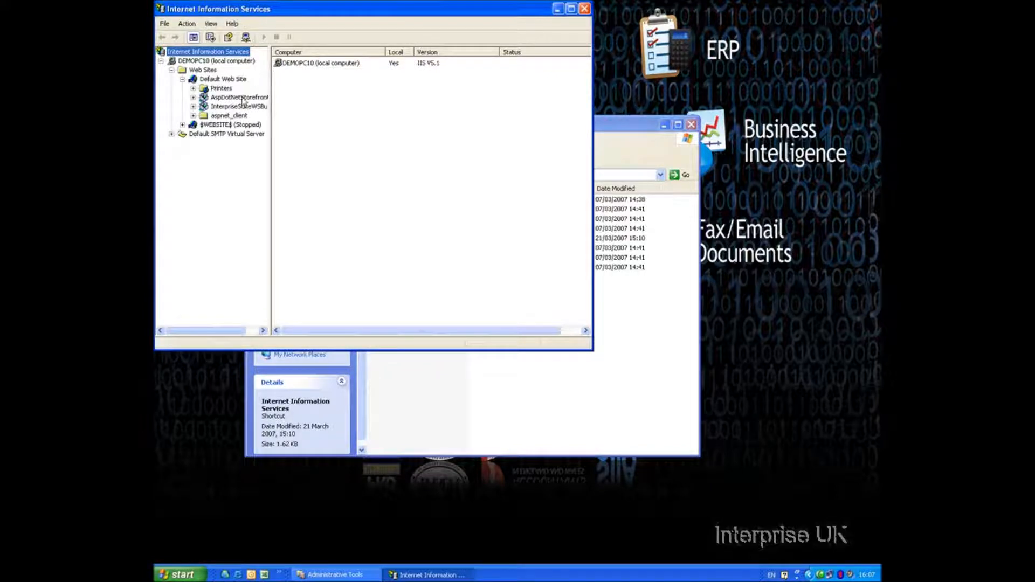
pyautogui.moveTo(271, 134); pyautogui.dragTo(325, 133)
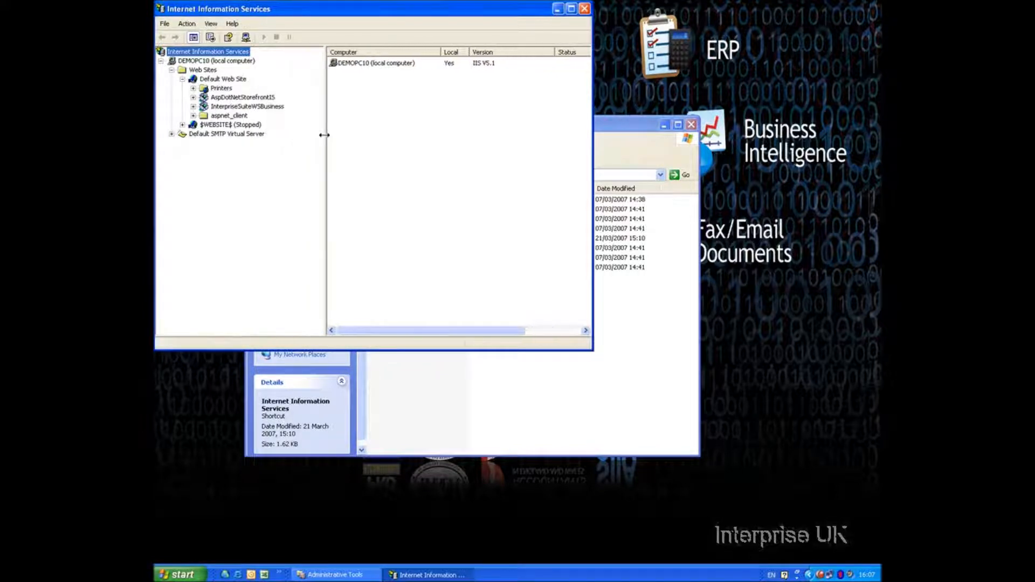
pyautogui.click(251, 98)
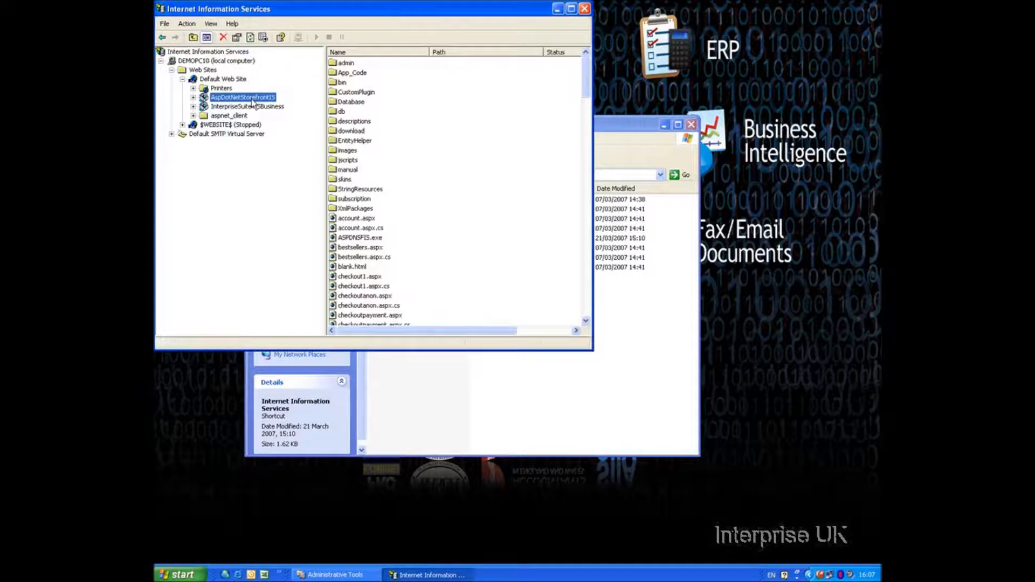
pyautogui.click(254, 107)
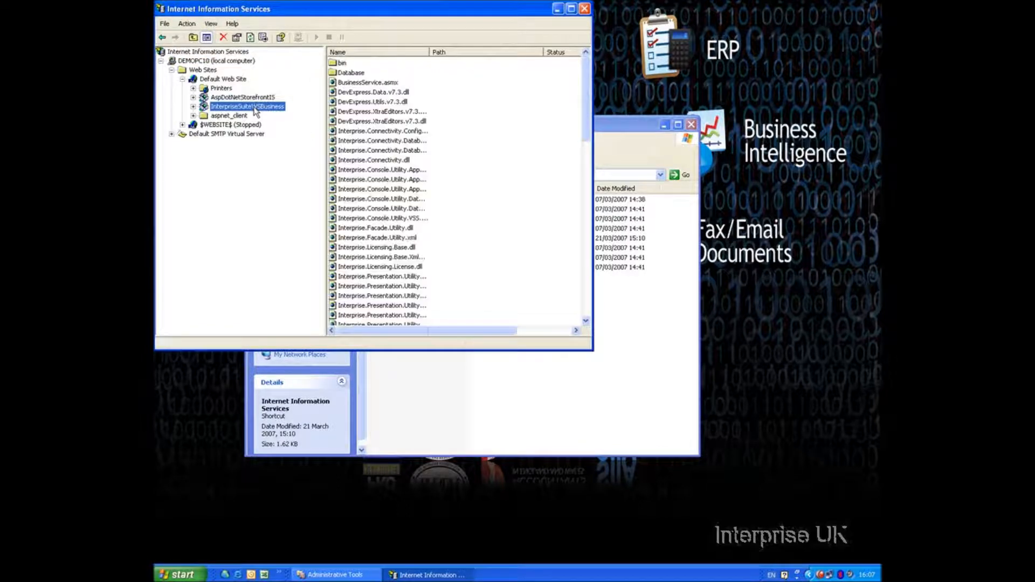
# Open the properties of the AspDotNetStorefrontIS virtual directory
pyautogui.click(253, 98)
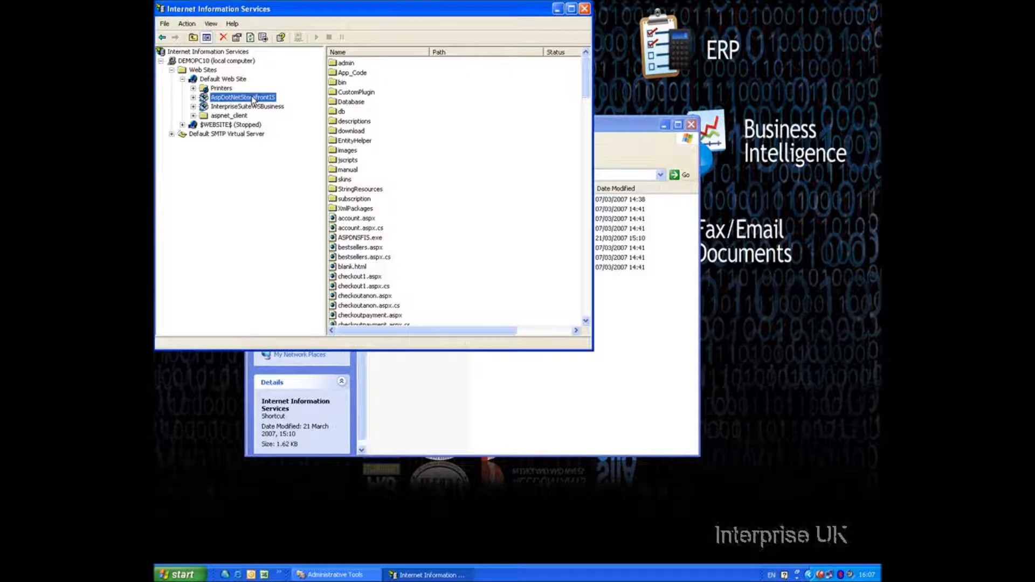
pyautogui.rightClick(228, 100)
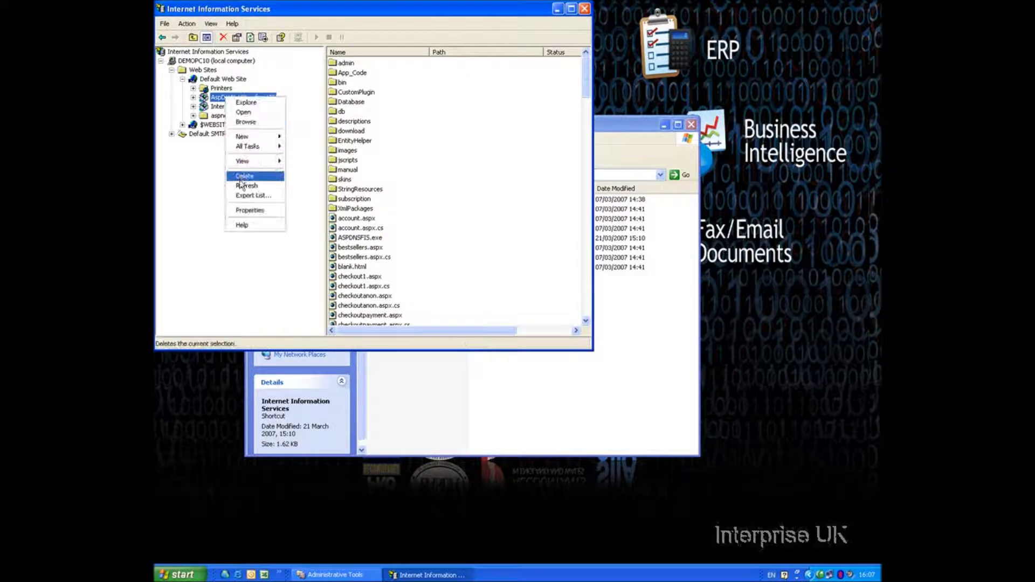
pyautogui.click(245, 212)
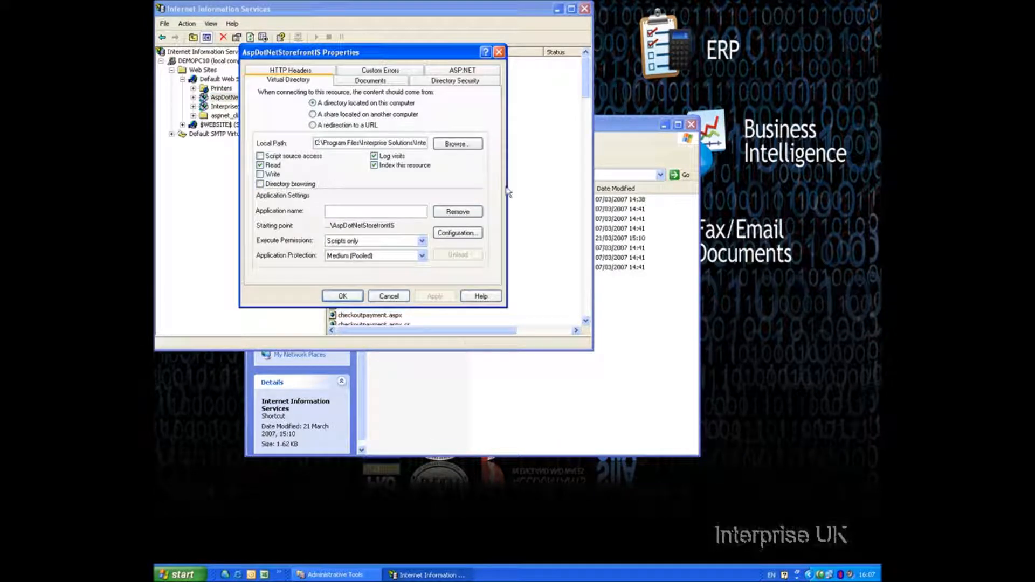
# Examine the full local path of the AspDotNetStorefrontIS virtual directory and close its properties
pyautogui.press('End')
pyautogui.press('Left')
pyautogui.press('Left')
pyautogui.press('Left')
pyautogui.press('Left')
pyautogui.press('Left')
pyautogui.press('Left')
pyautogui.press('Left')
pyautogui.press('Left')
pyautogui.press('Left')
pyautogui.press('Left')
pyautogui.press('Left')
pyautogui.press('Left')
pyautogui.press('Left')
pyautogui.press('Left')
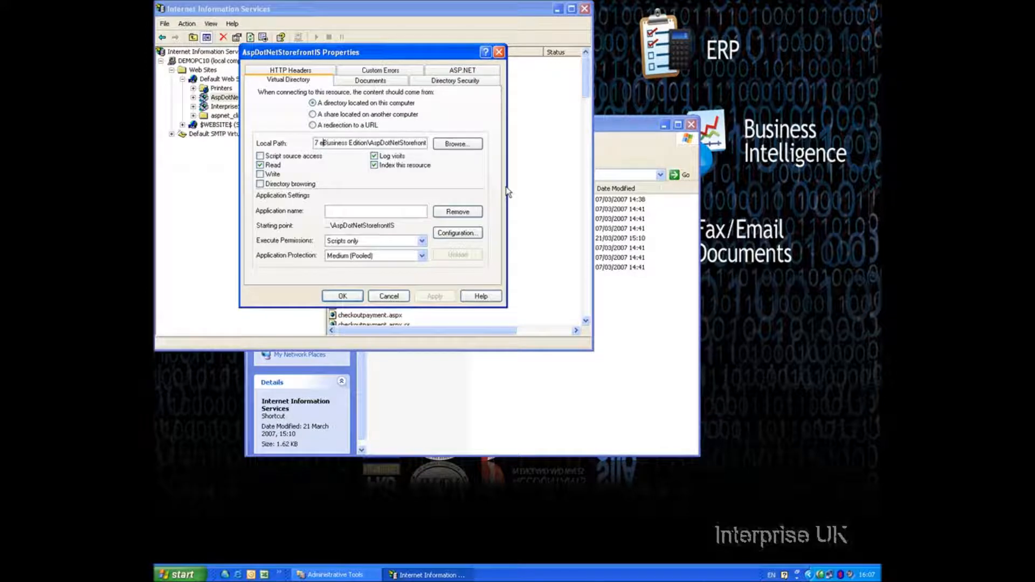
pyautogui.press('Right')
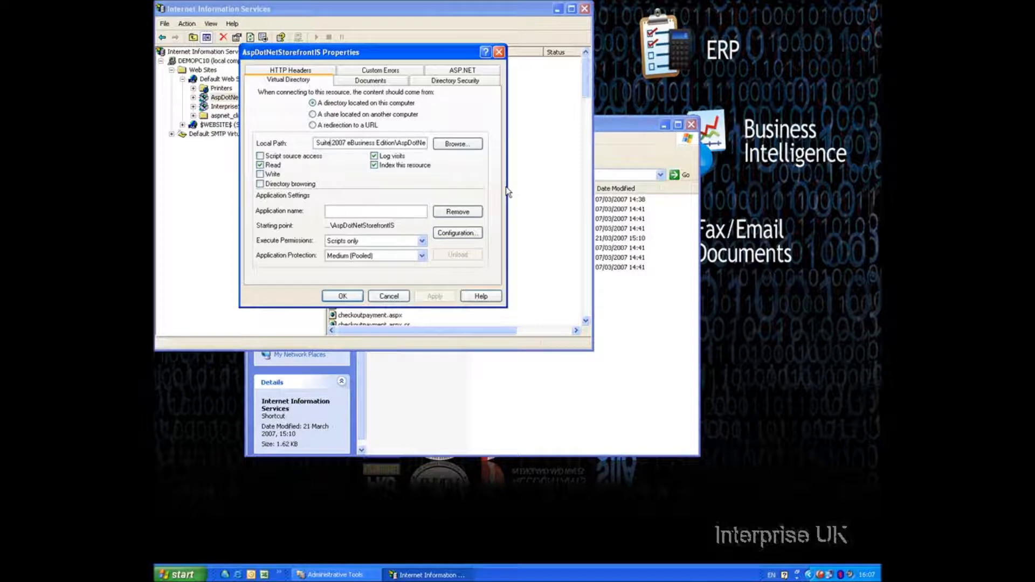
pyautogui.click(342, 296)
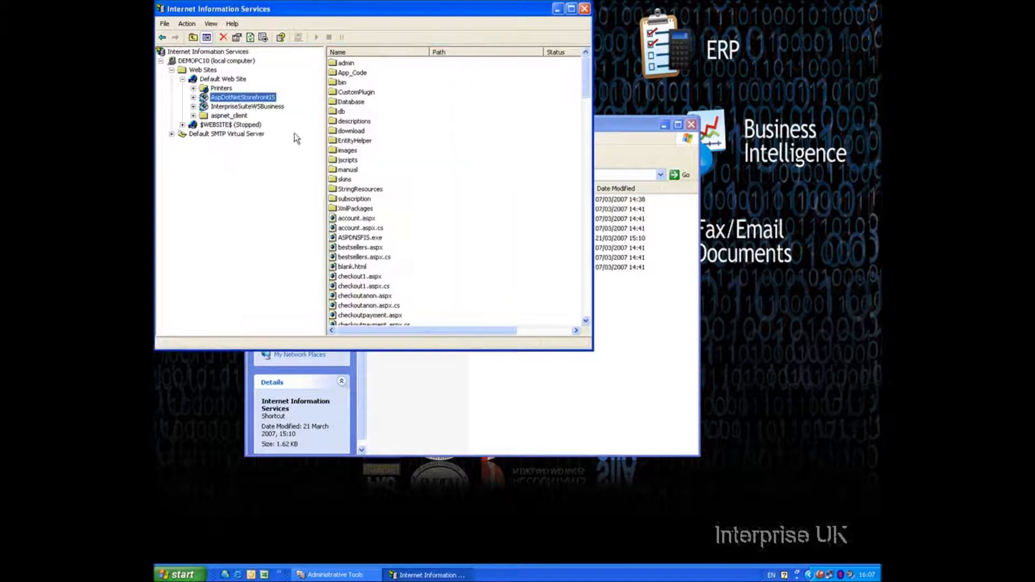
# Open the AspDotNetStorefrontIS folder, browse its site within IIS, close the folder window and enlarge the IIS window
pyautogui.rightClick(242, 97)
pyautogui.click(252, 114)
pyautogui.rightClick(247, 97)
pyautogui.click(260, 120)
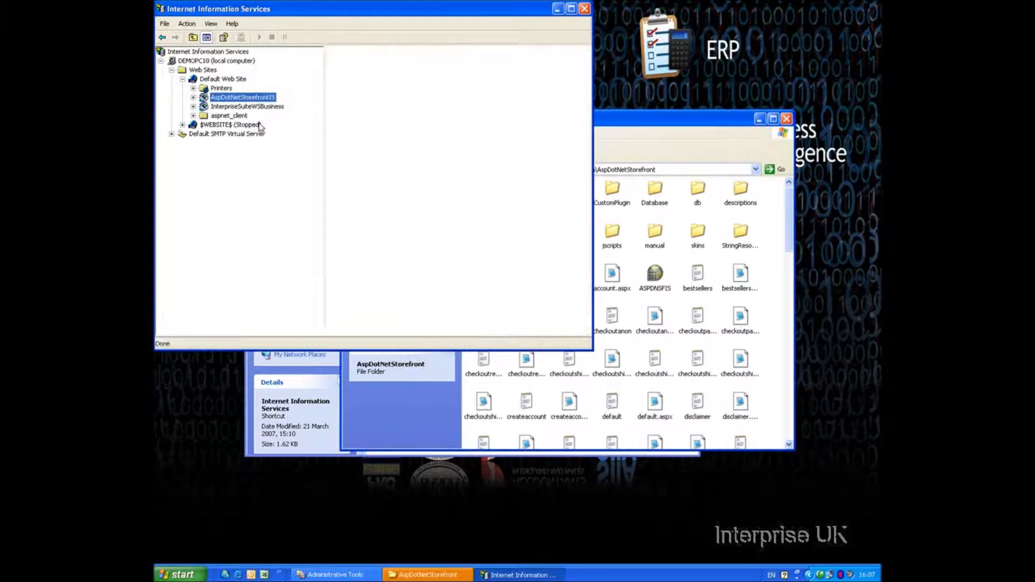
pyautogui.click(787, 118)
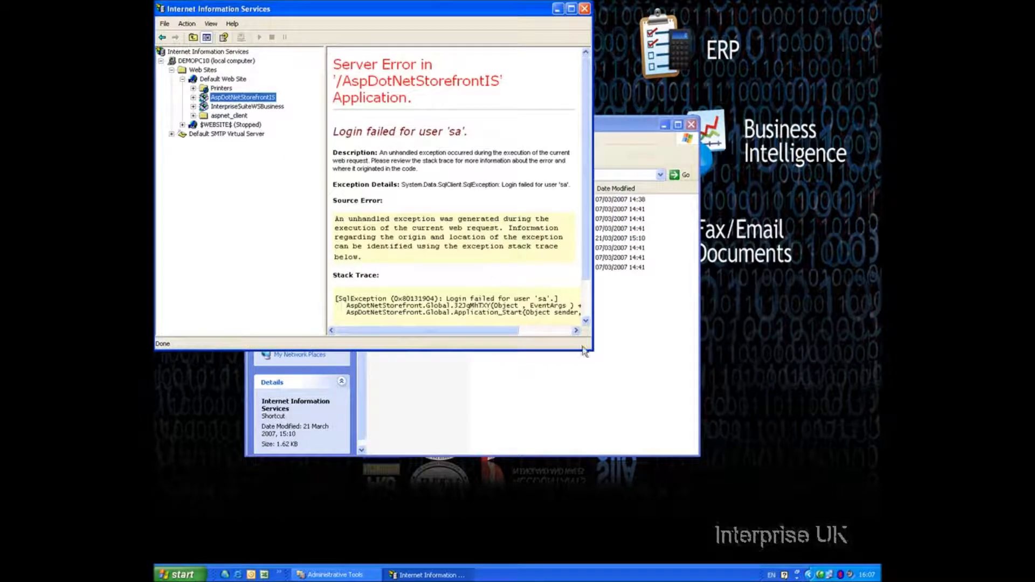
pyautogui.moveTo(592, 350); pyautogui.dragTo(820, 505)
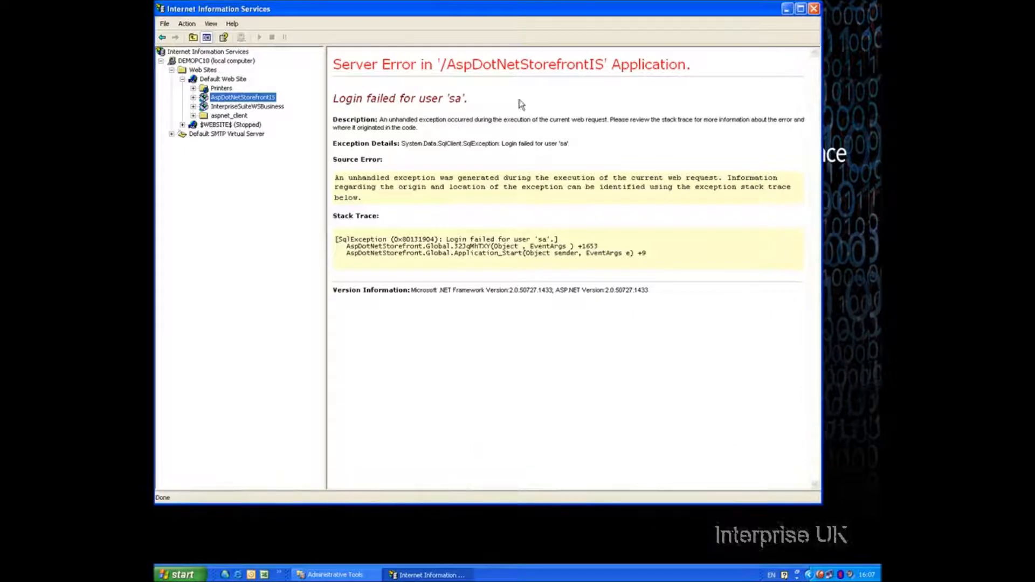
pyautogui.moveTo(507, 18); pyautogui.dragTo(508, 25)
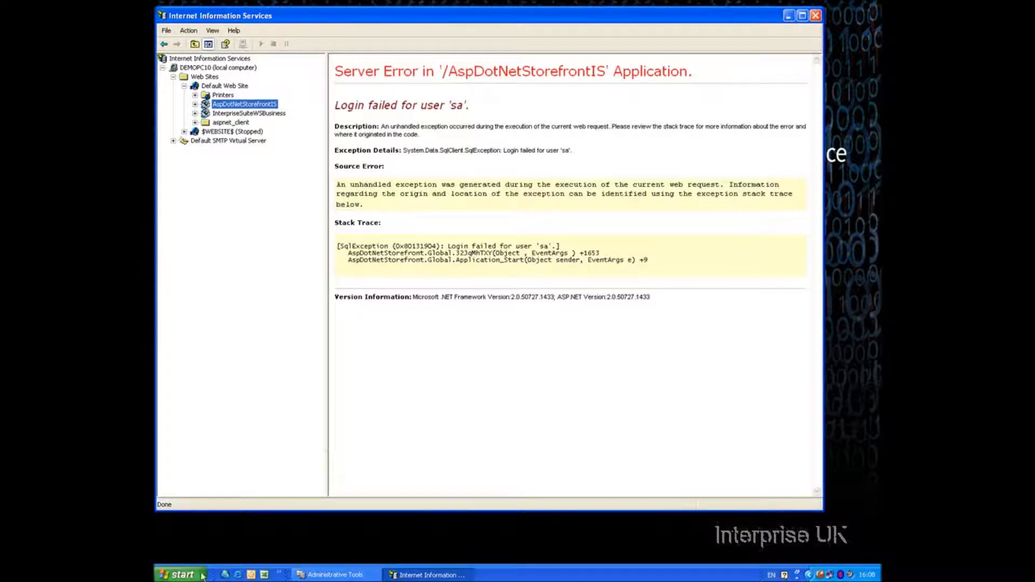
# Launch the Interprise Configuration Tool and bring up its dialog for opening a configuration file
pyautogui.click(279, 574)
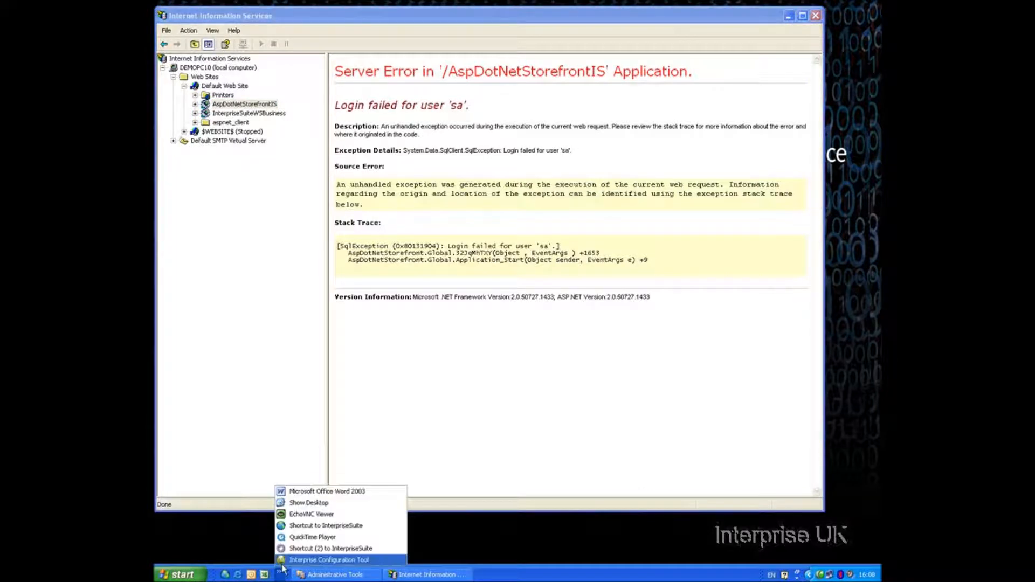
pyautogui.click(286, 561)
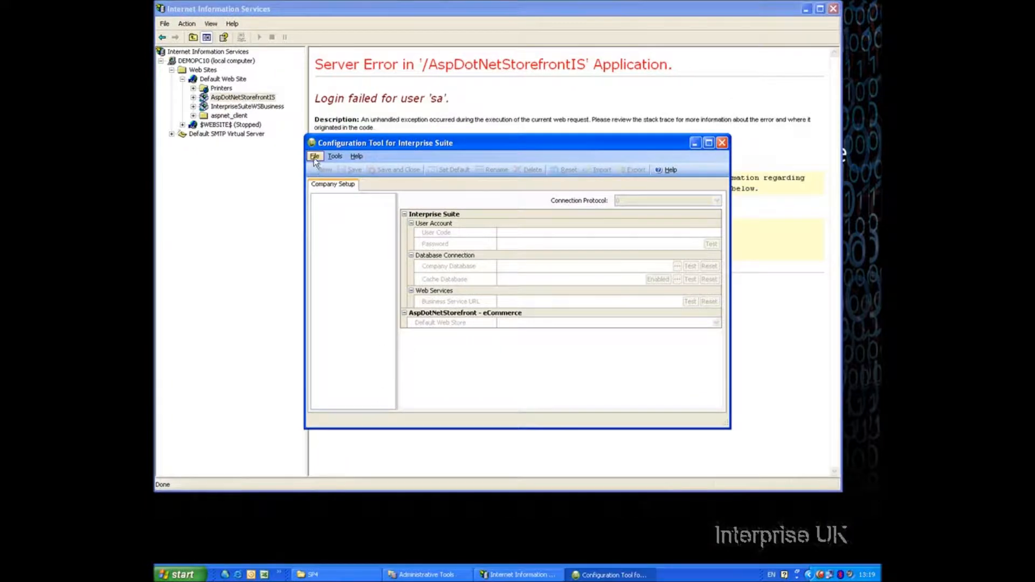
pyautogui.click(315, 156)
pyautogui.click(330, 169)
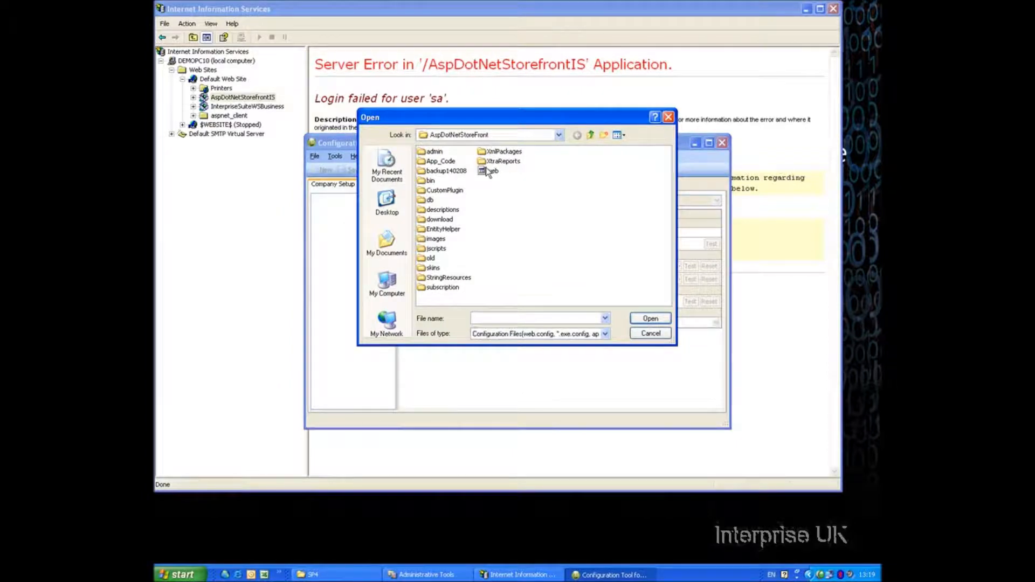
# Browse to C:\Program Files\Interprise Solutions\Interprise Suite 2007 eBusiness Edition\AspDotNetStorefront and select the web configuration file
pyautogui.click(500, 137)
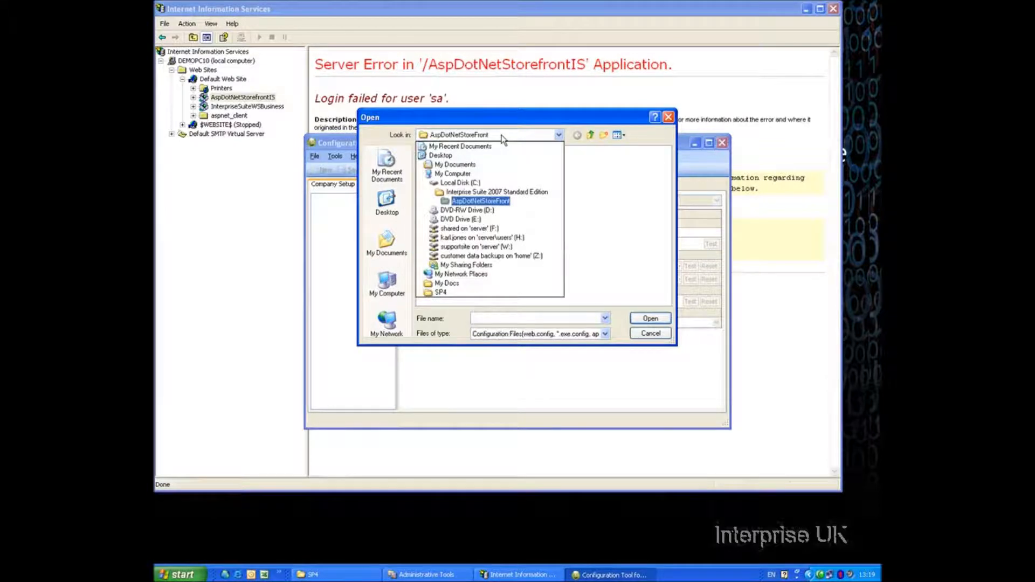
pyautogui.click(462, 183)
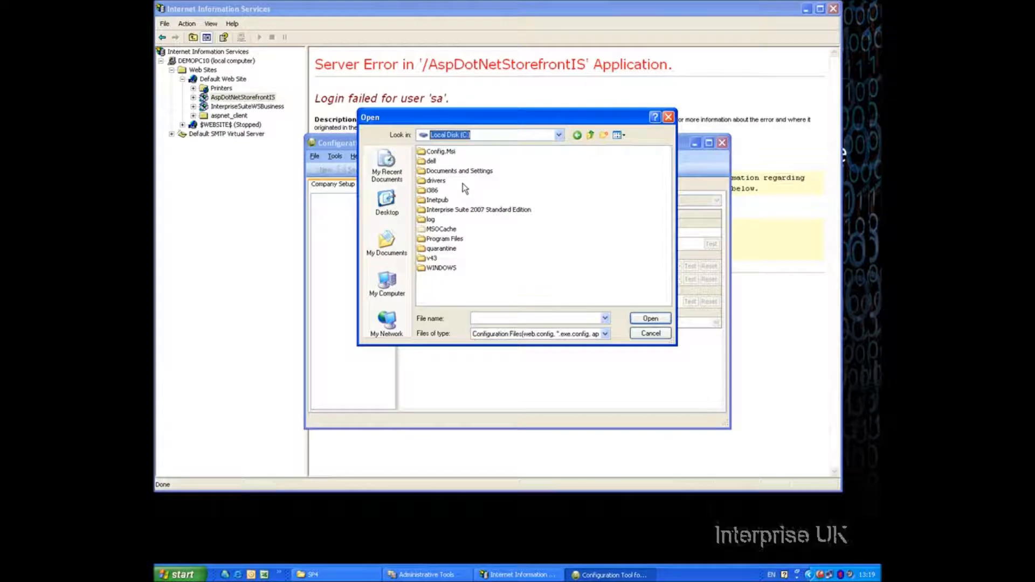
pyautogui.doubleClick(443, 237)
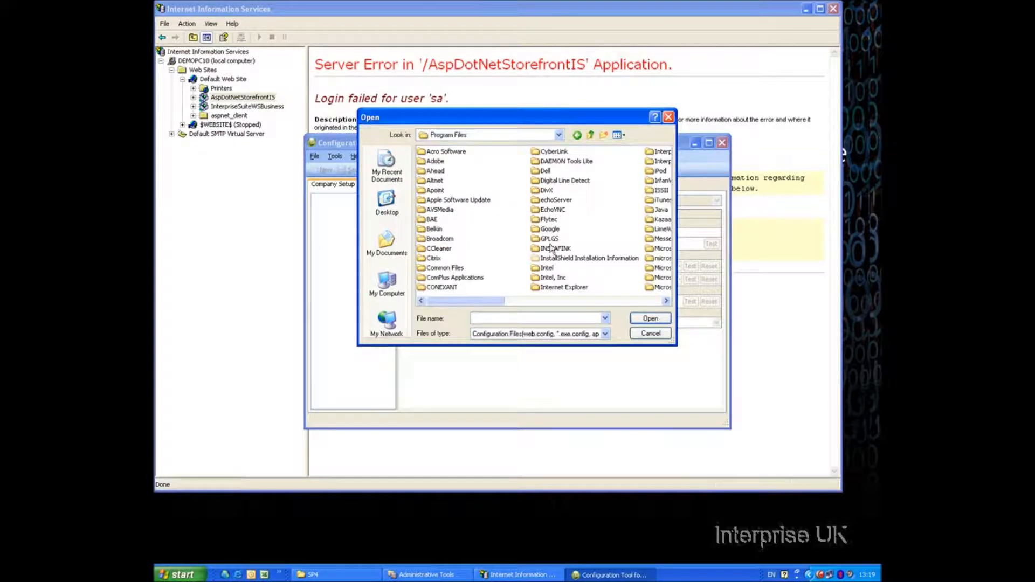
pyautogui.click(536, 302)
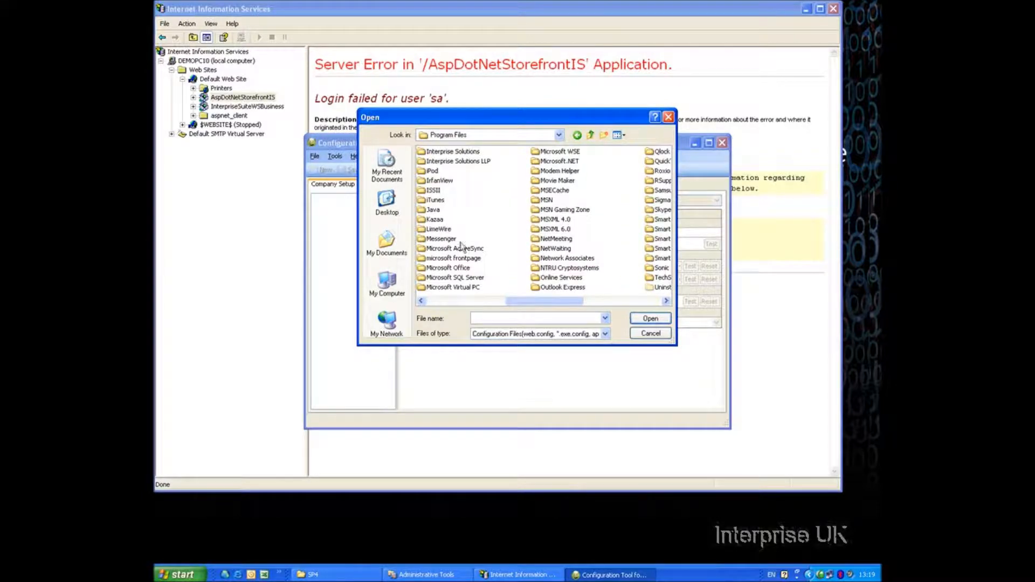
pyautogui.doubleClick(464, 150)
pyautogui.click(472, 154)
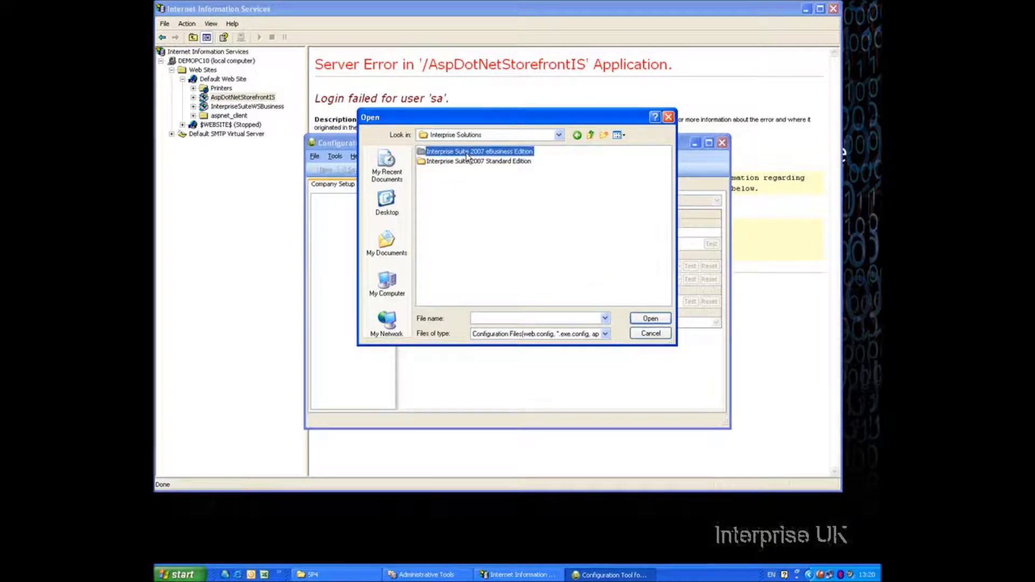
pyautogui.doubleClick(467, 156)
pyautogui.doubleClick(442, 153)
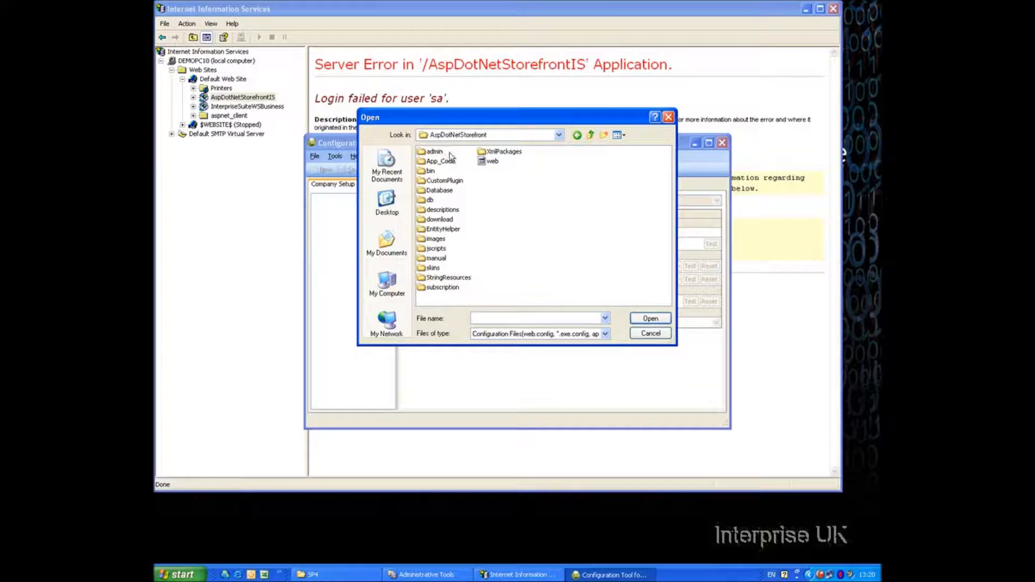
pyautogui.click(487, 161)
# Locate the web configuration file in the eBusiness Edition's WebService\Business folder
pyautogui.click(557, 137)
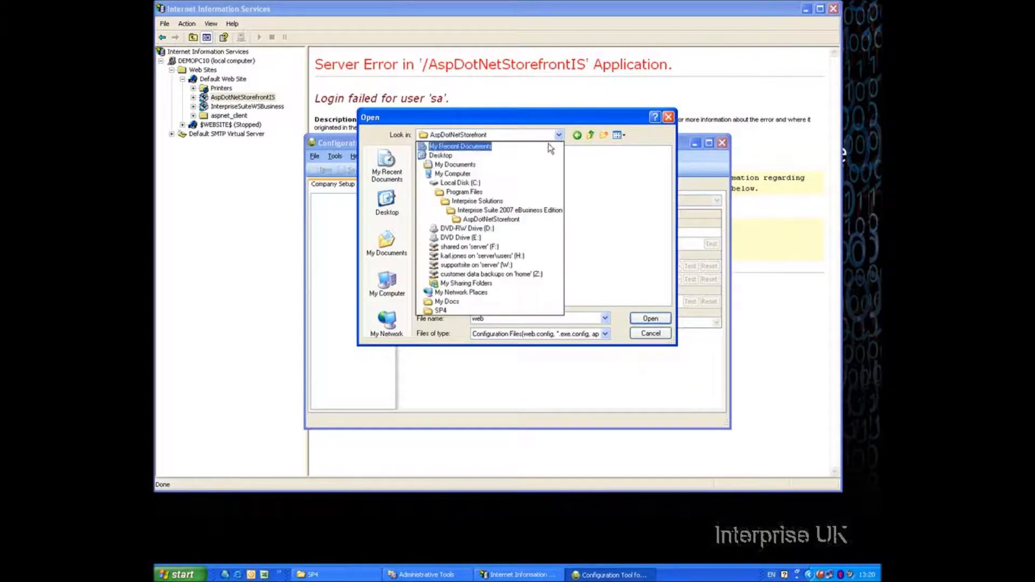
pyautogui.click(465, 198)
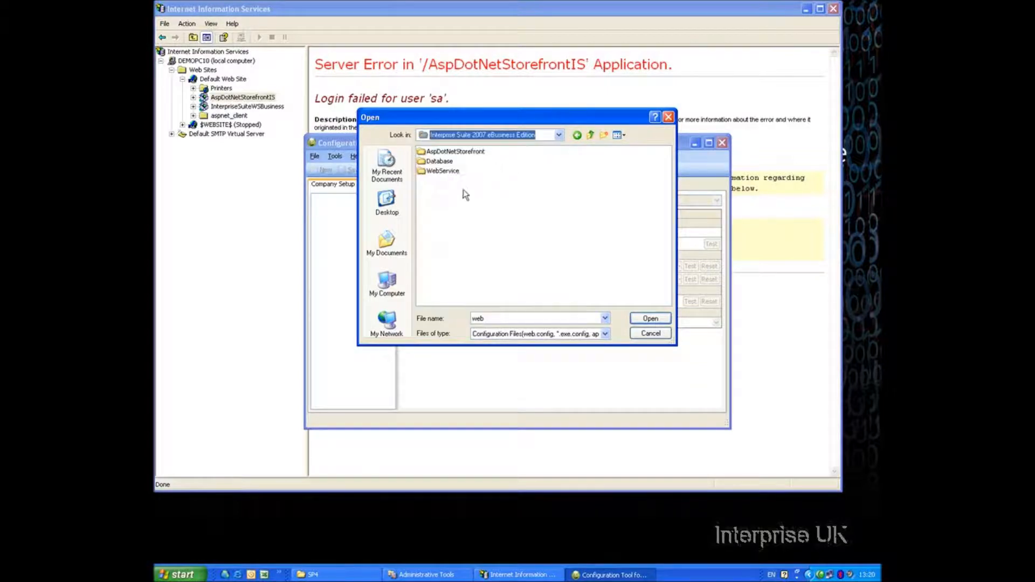
pyautogui.doubleClick(442, 171)
pyautogui.doubleClick(431, 151)
pyautogui.click(426, 239)
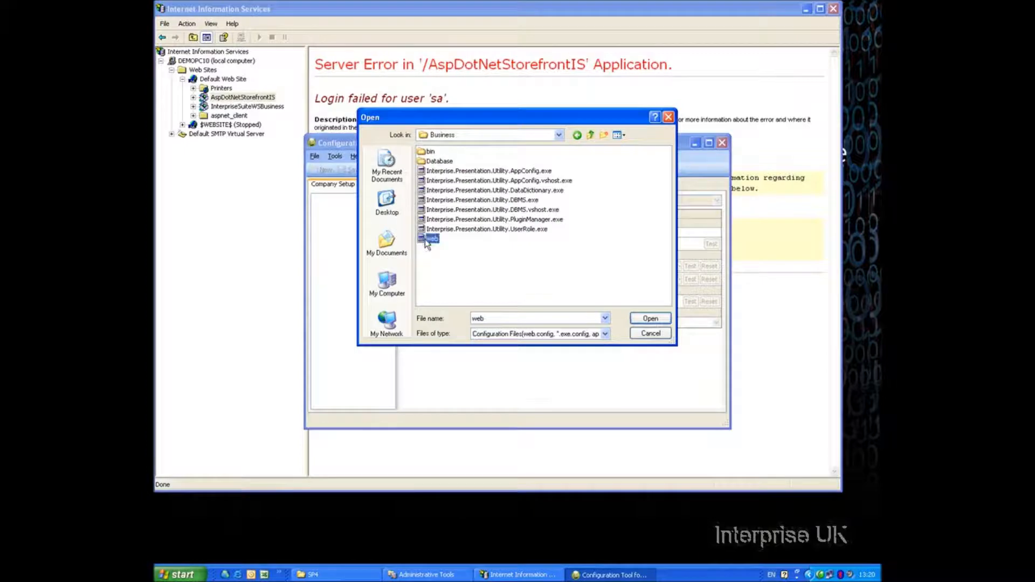
pyautogui.click(463, 255)
# Return to the eBusiness Edition's AspDotNetStorefront folder and open its web configuration file
pyautogui.click(558, 135)
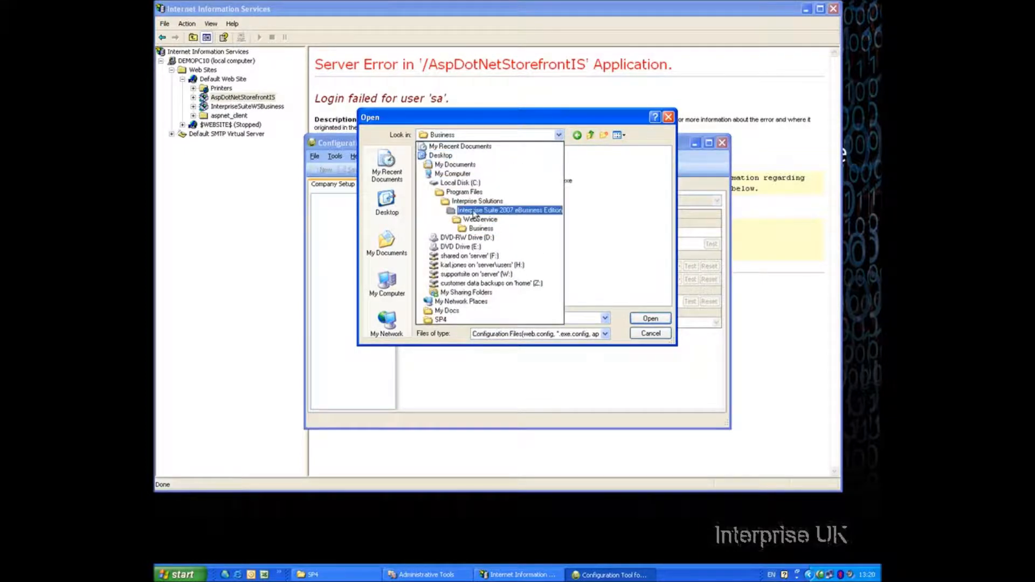
pyautogui.click(477, 211)
pyautogui.doubleClick(444, 152)
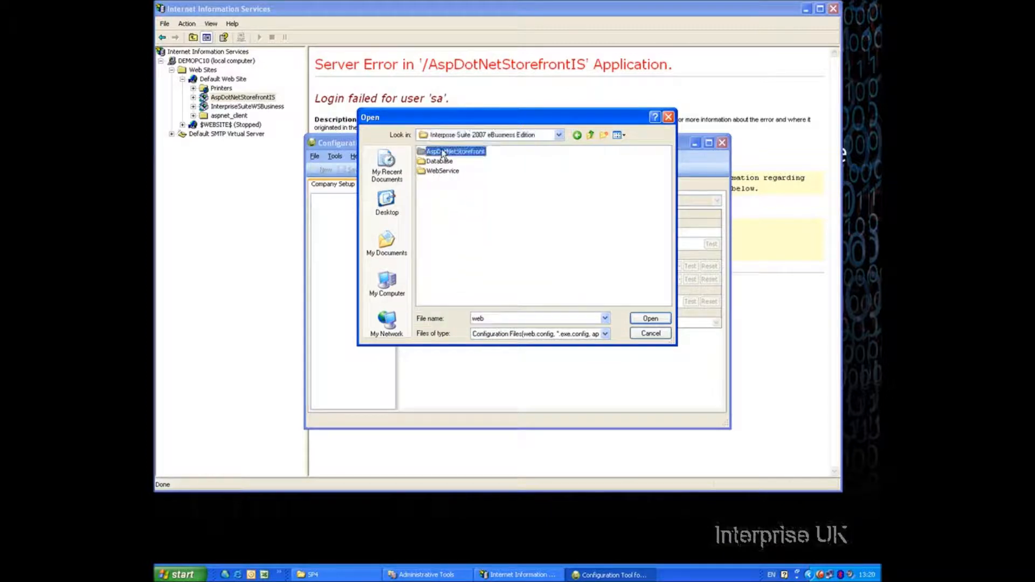
pyautogui.doubleClick(484, 164)
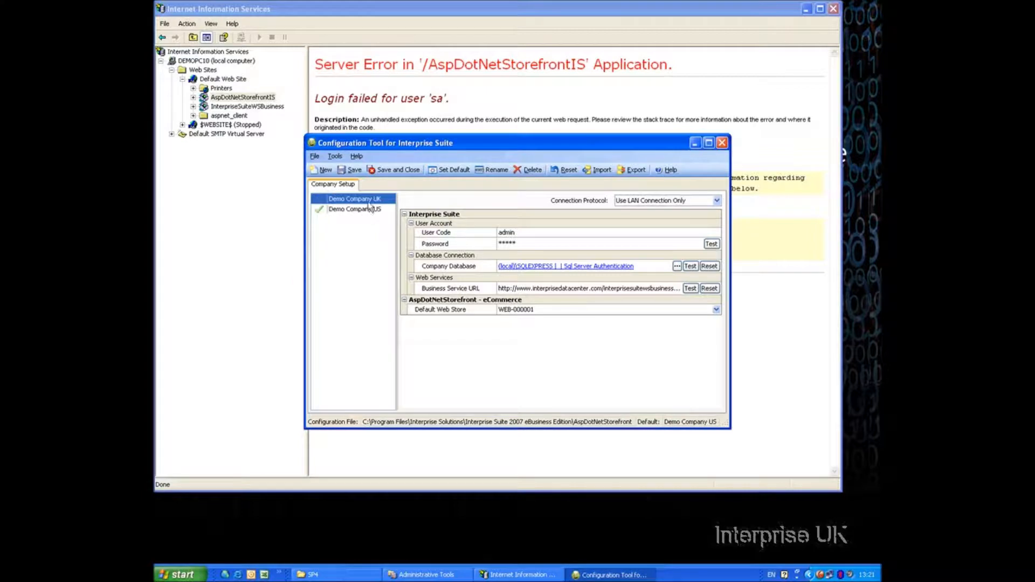
# Open the User Code of the Demo Company UK configuration for editing
pyautogui.click(519, 234)
pyautogui.click(517, 243)
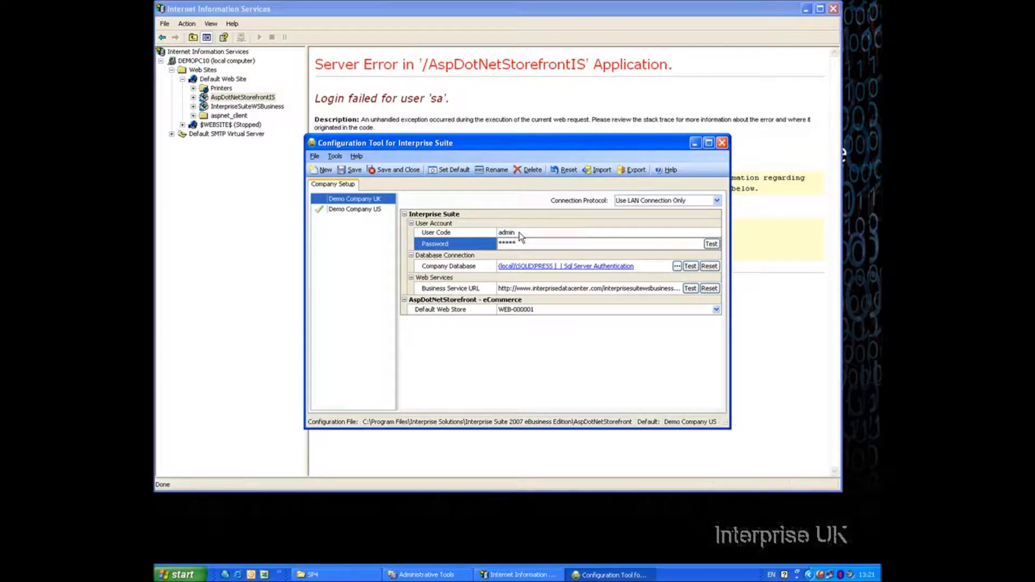
pyautogui.doubleClick(517, 232)
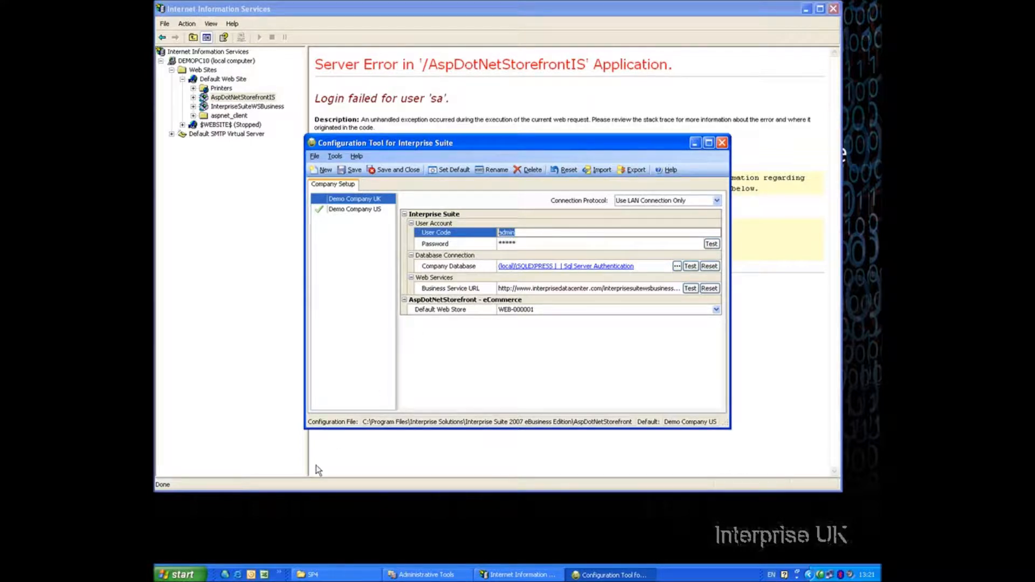
# Switch to Interprise Suite 2007 and sign in to Demo Company UK as admin with the account password
pyautogui.click(228, 576)
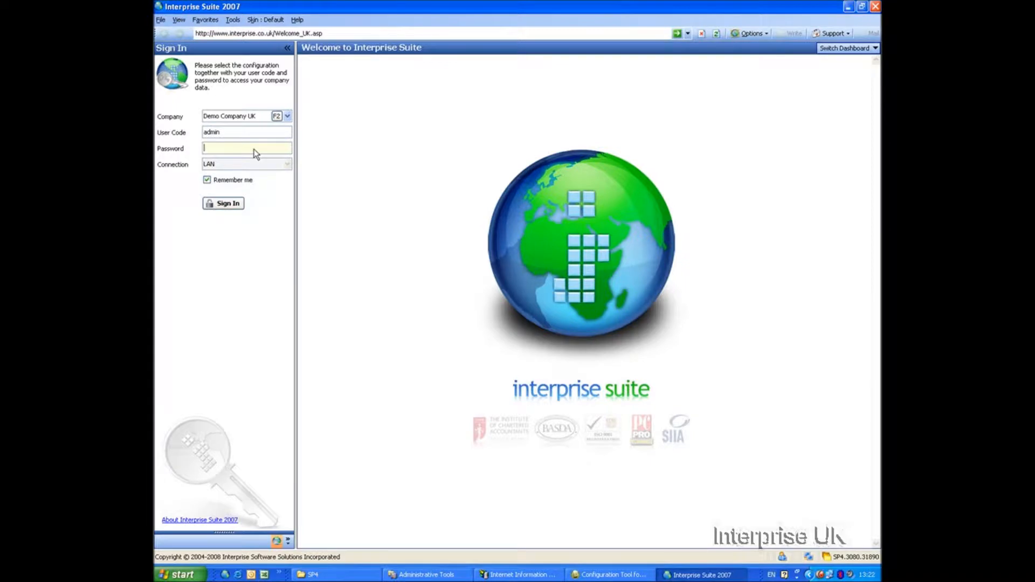
pyautogui.write('*****')
pyautogui.press('Return')
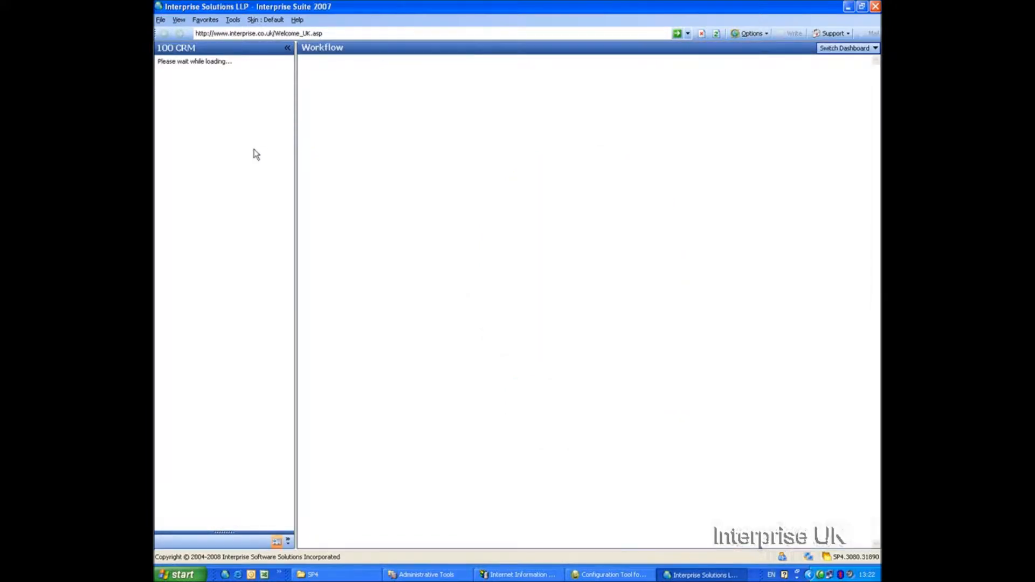
# Open the User Account list in System Manager and start a new user account
pyautogui.click(265, 541)
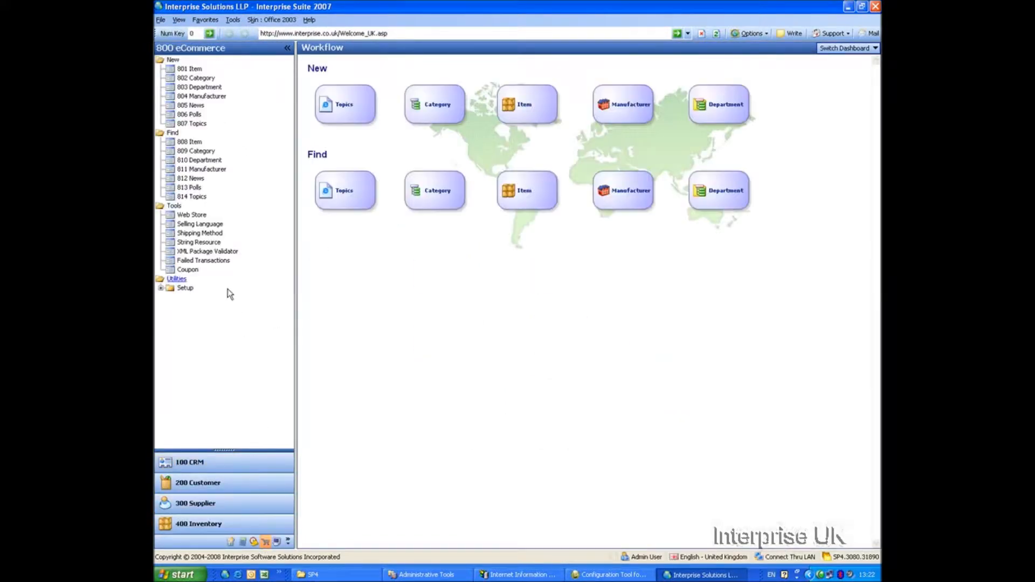
pyautogui.click(275, 543)
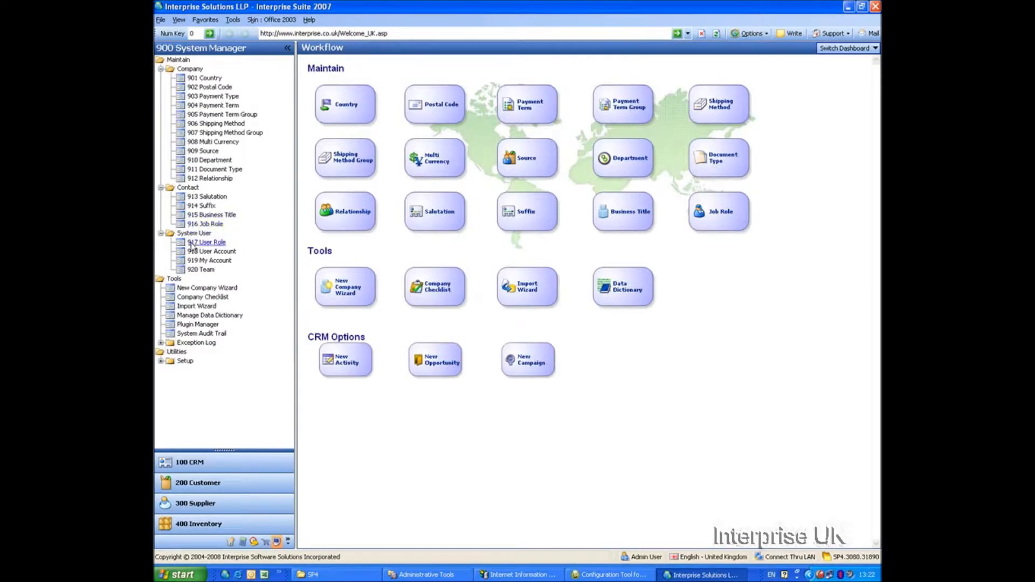
pyautogui.click(211, 251)
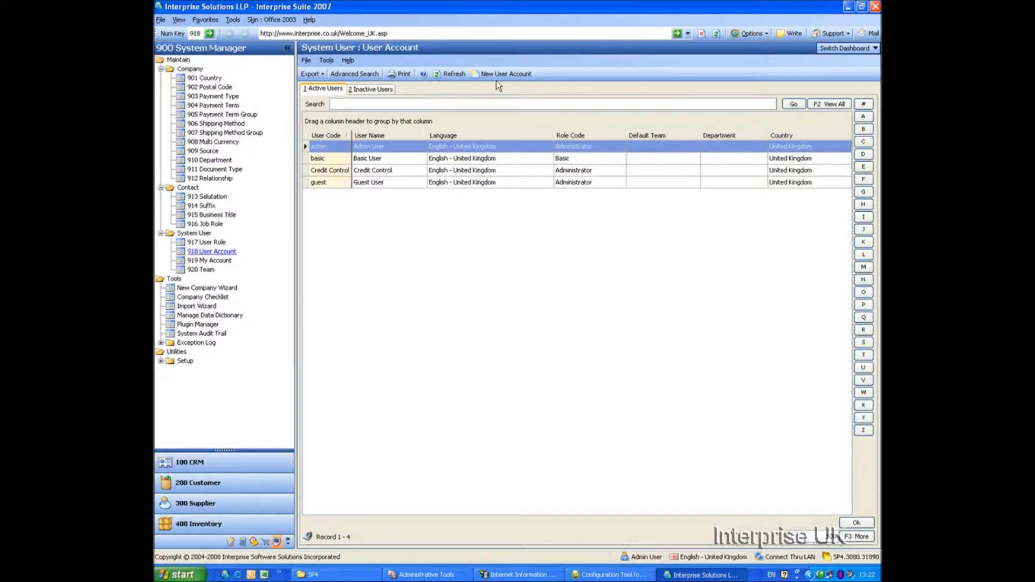
pyautogui.click(509, 74)
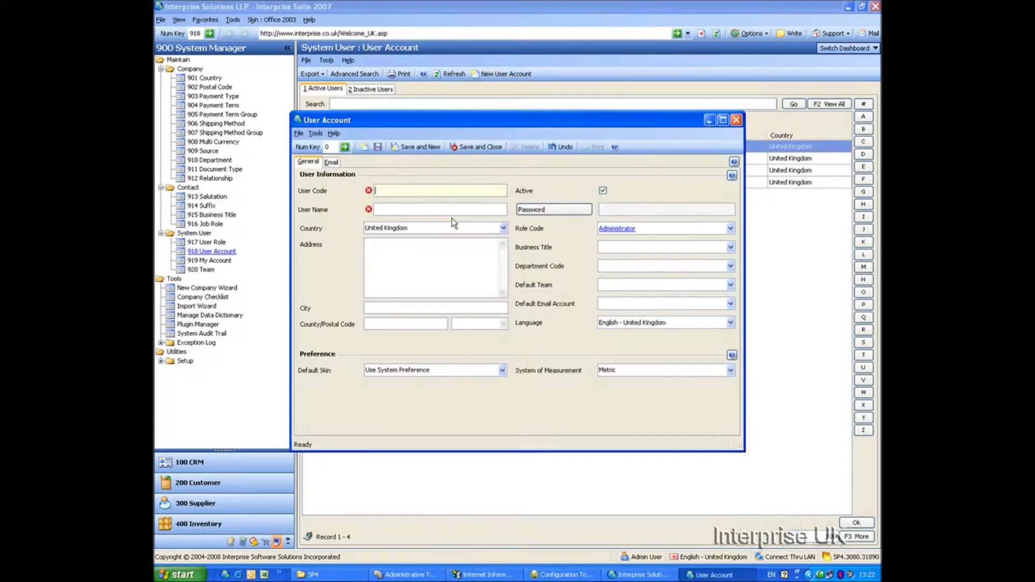
# Enter Webuser as both the user code and the user name of the new account
pyautogui.write('Webuser')
pyautogui.press('Tab')
pyautogui.write('Webuser')
pyautogui.press('Tab')
pyautogui.press('Tab')
# Enter and confirm the password for the Webuser account, and save and close the account
pyautogui.click(566, 209)
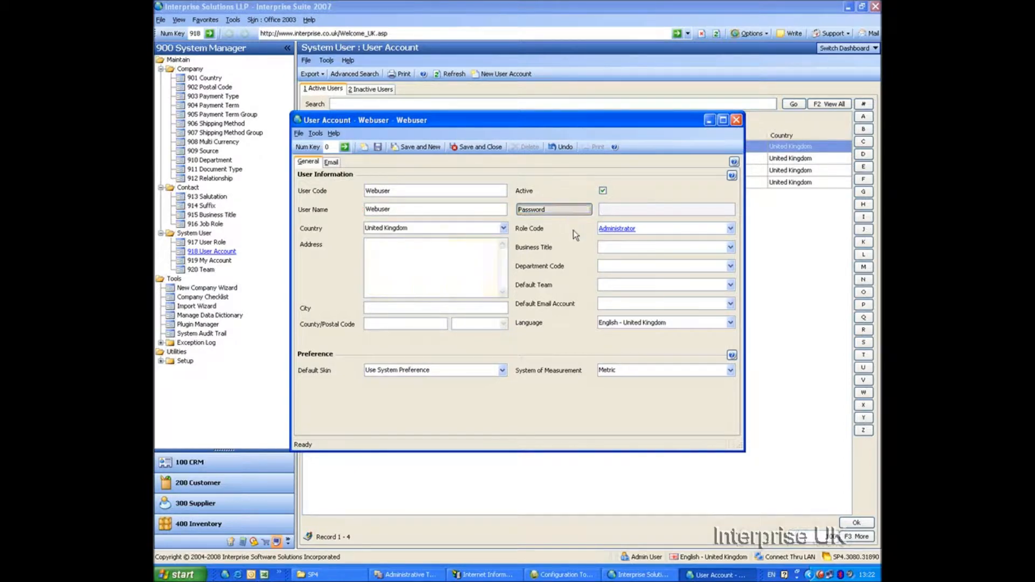
pyautogui.write('*****')
pyautogui.press('Tab')
pyautogui.write('*****')
pyautogui.press('Return')
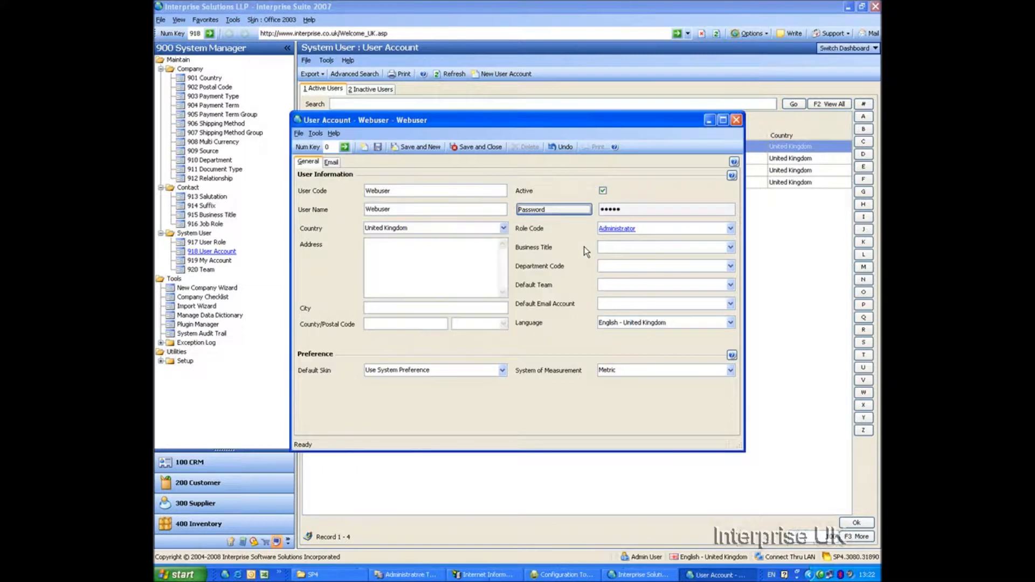
pyautogui.click(476, 147)
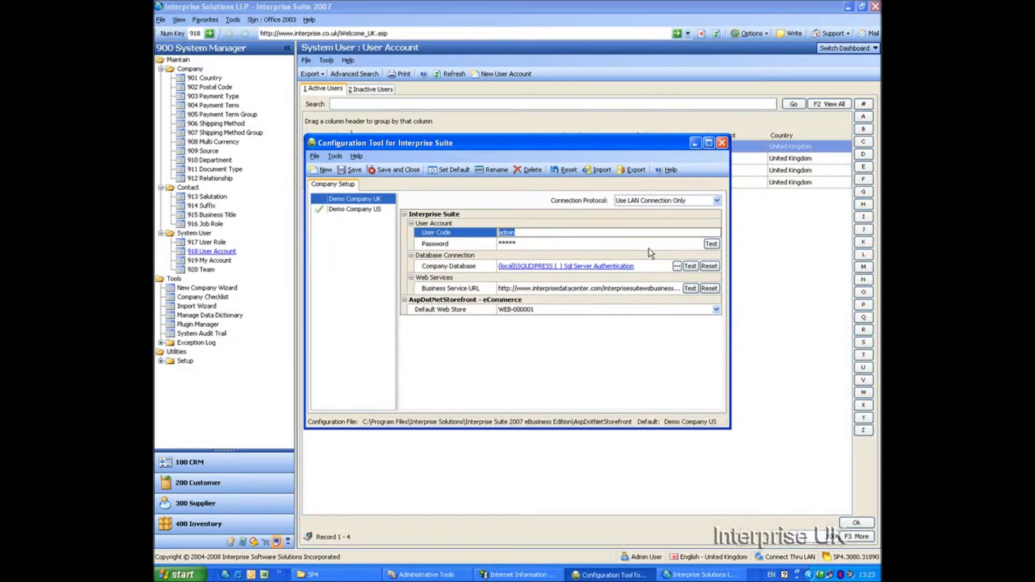
# In the Configuration Tool, set Demo Company UK's user code to webuser and enter the account password
pyautogui.write('webuser')
pyautogui.press('Tab')
pyautogui.write('*****')
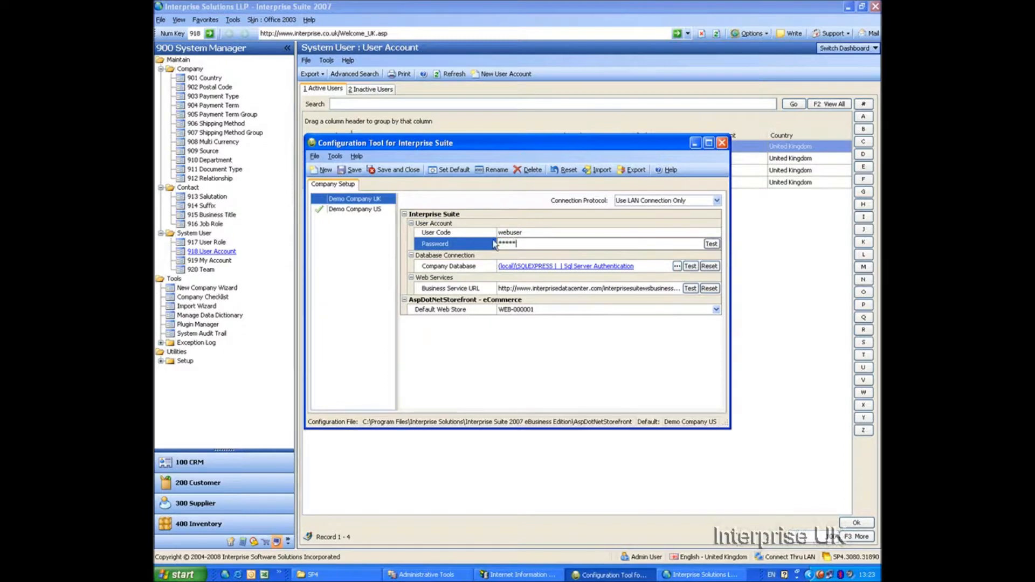
# Open the connection settings of Demo Company UK's company database
pyautogui.click(675, 267)
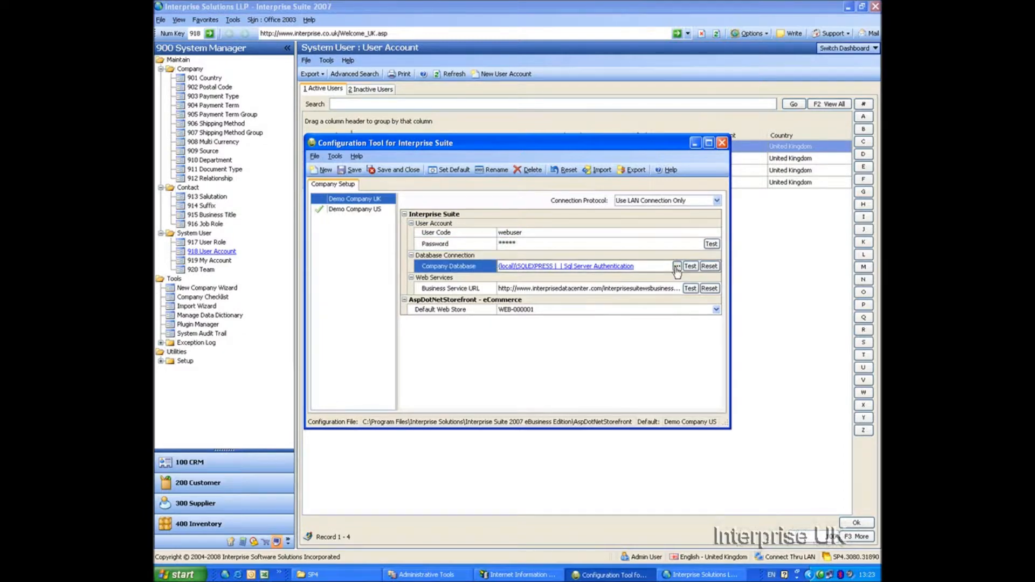
pyautogui.click(676, 266)
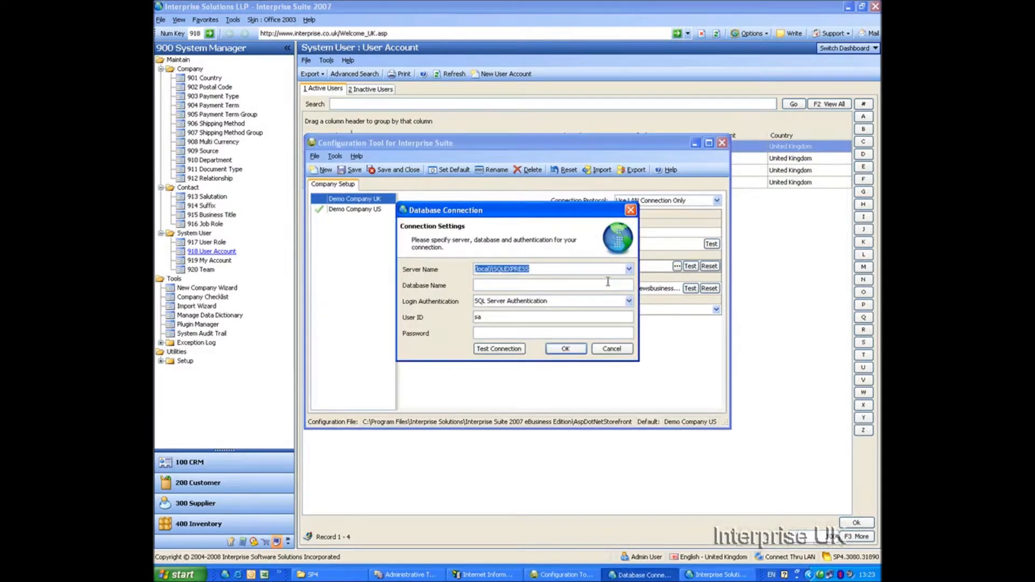